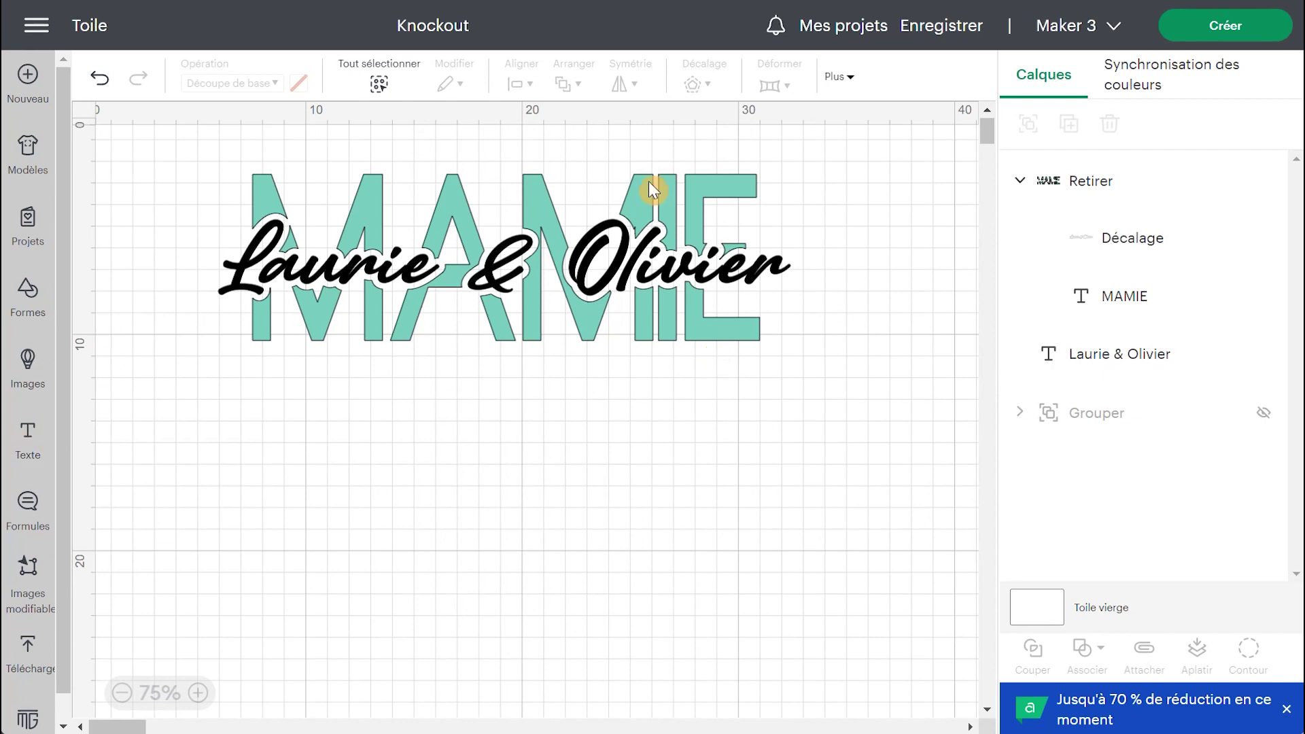
# Add a text reading MAMIE below the existing design, enlarged to about 28.4 × 7.2 cm
pyautogui.click(26, 445)
pyautogui.click(27, 442)
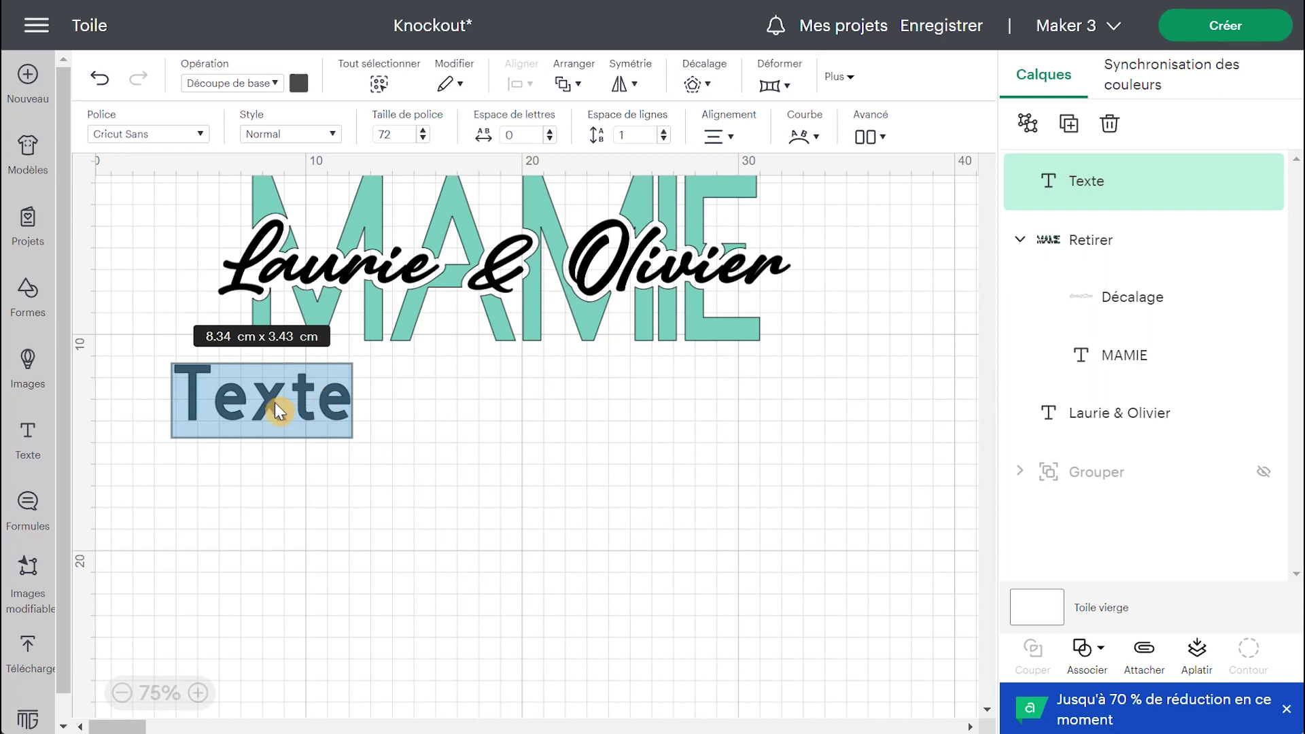
pyautogui.write('MAMIE')
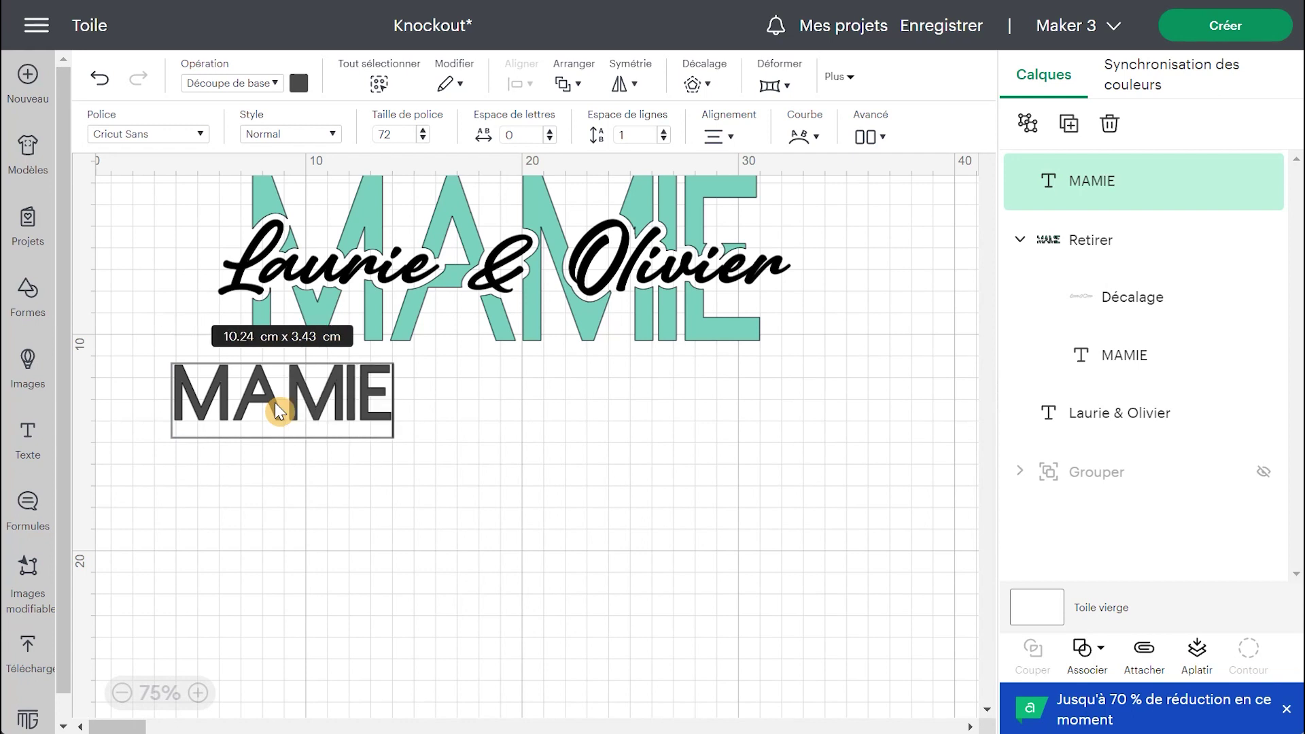
pyautogui.click(113, 397)
pyautogui.click(236, 414)
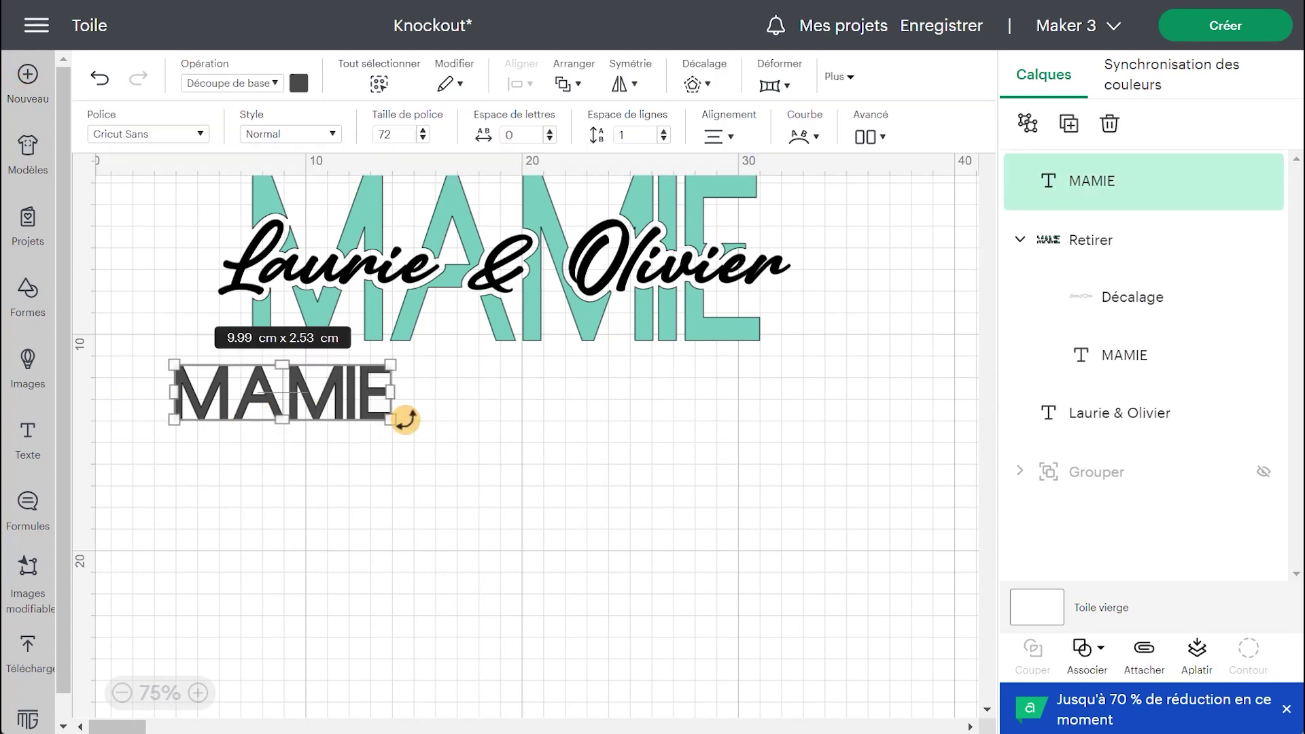
pyautogui.moveTo(387, 416); pyautogui.dragTo(537, 522)
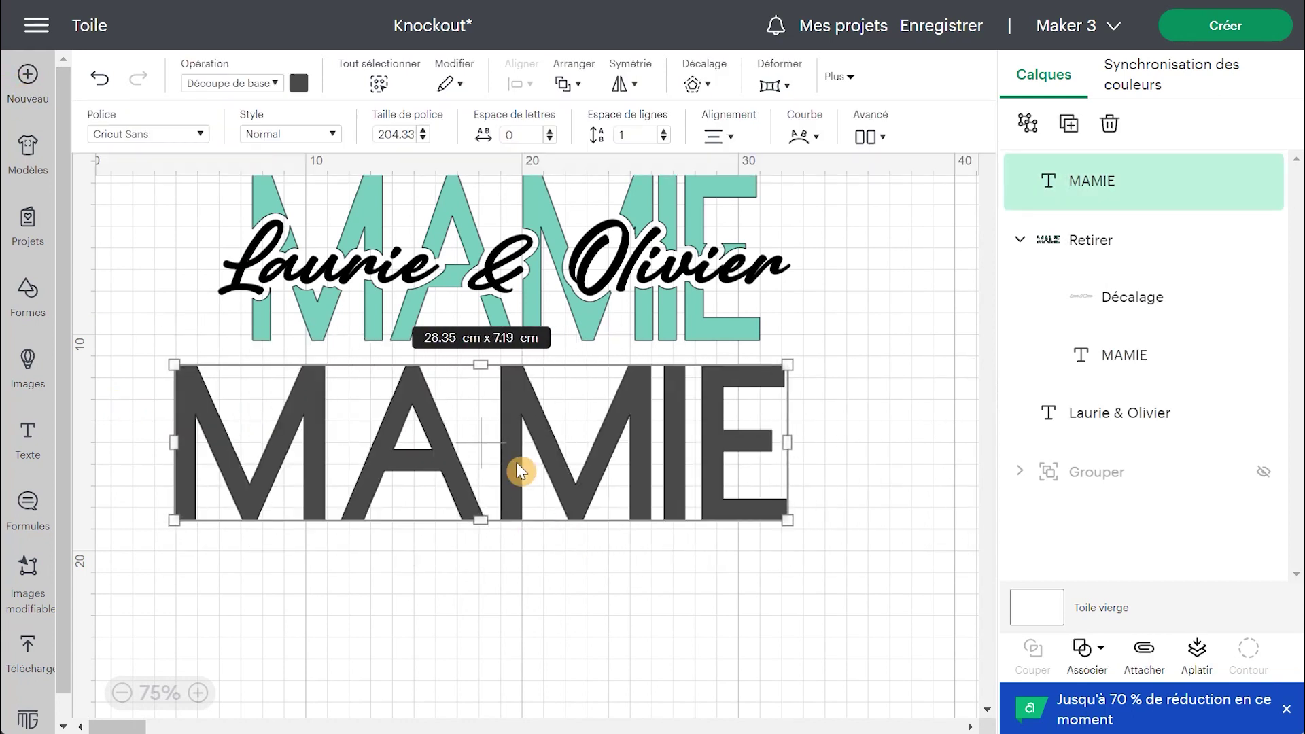
pyautogui.moveTo(520, 469); pyautogui.dragTo(466, 407)
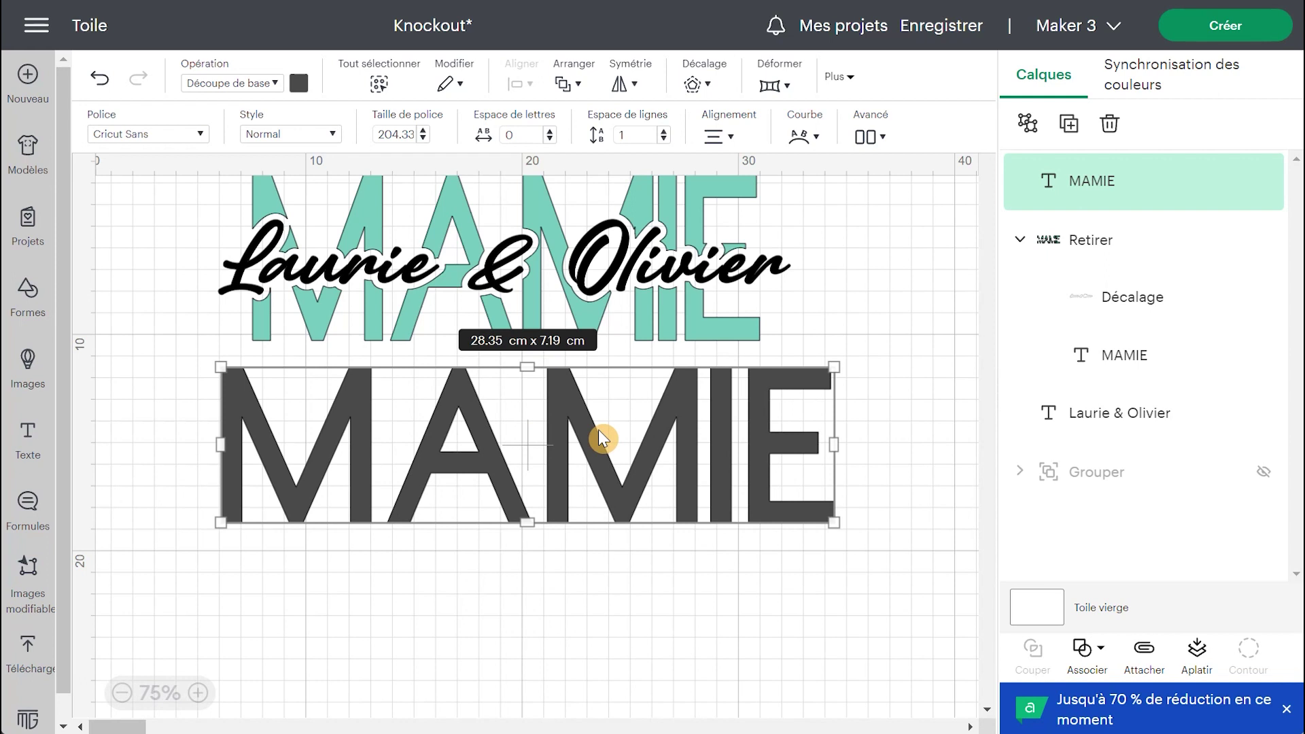
# Add a second text and set its font to Amertha, filtering the Cricut fonts to free ones (Gratuit)
pyautogui.click(28, 435)
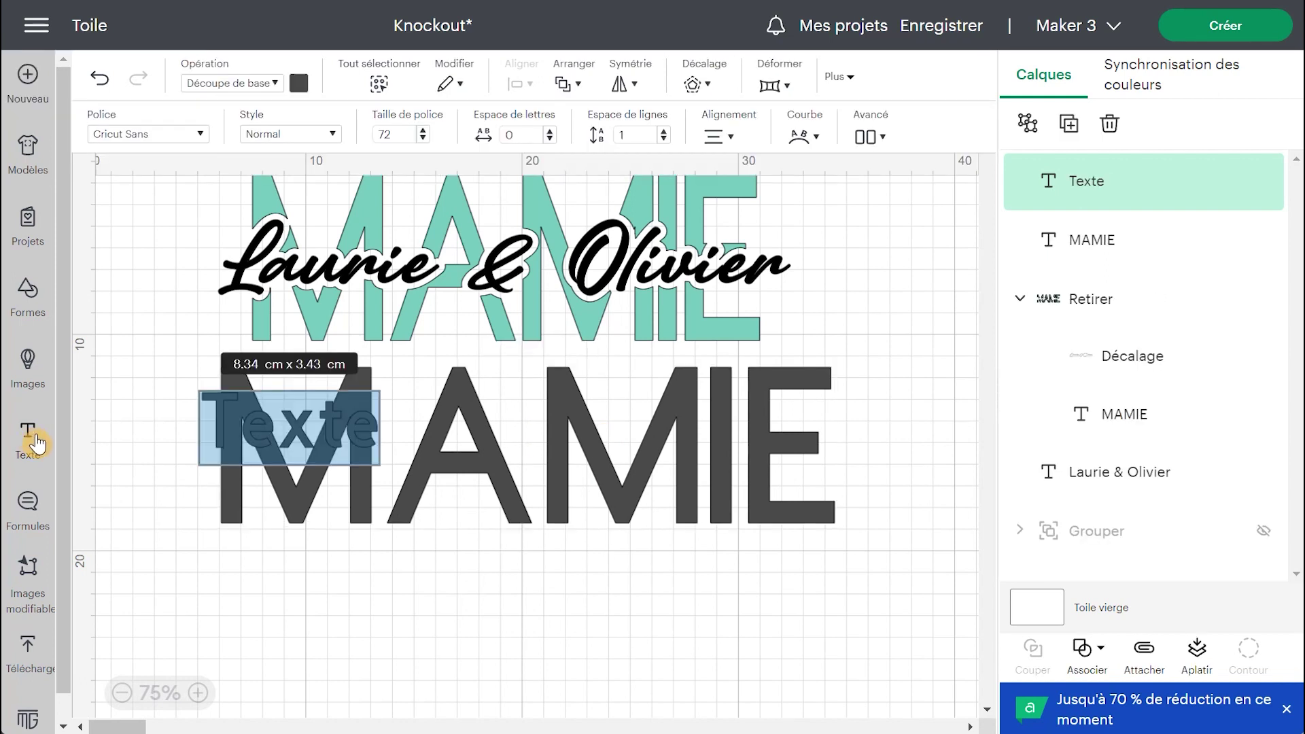
pyautogui.click(201, 136)
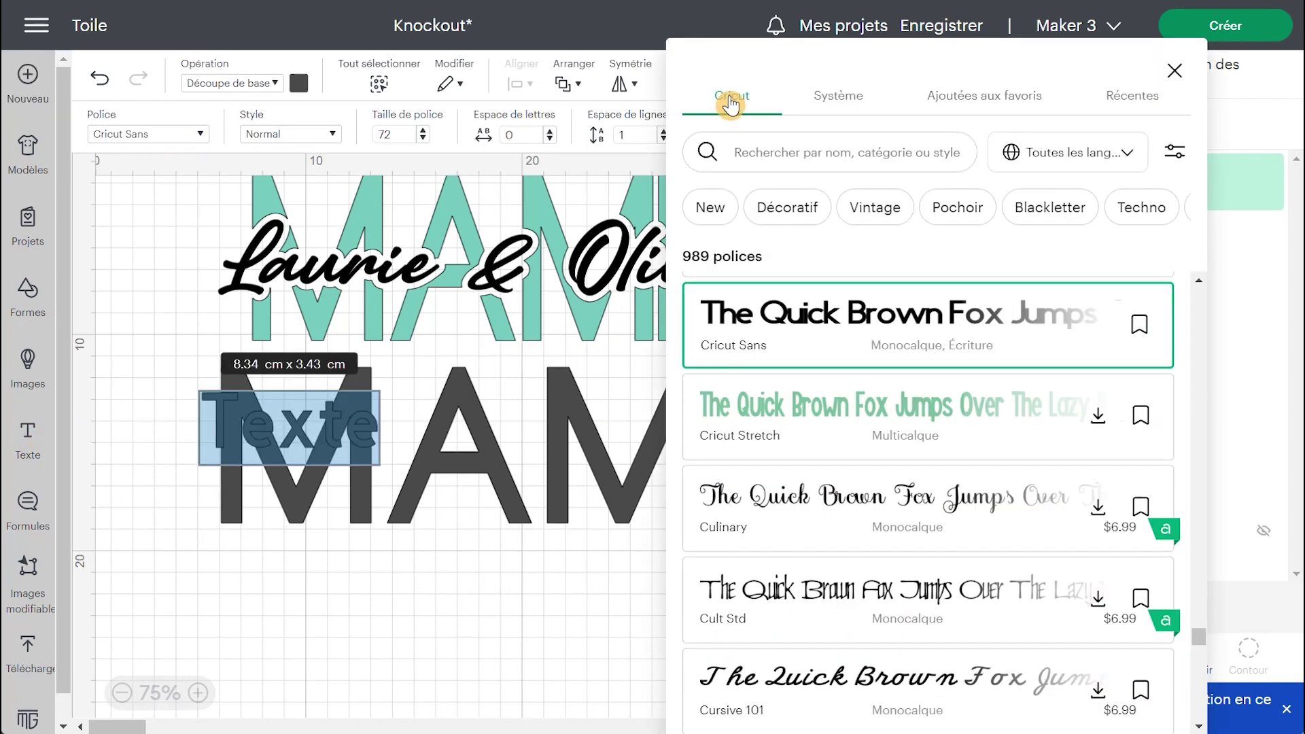
pyautogui.click(1175, 151)
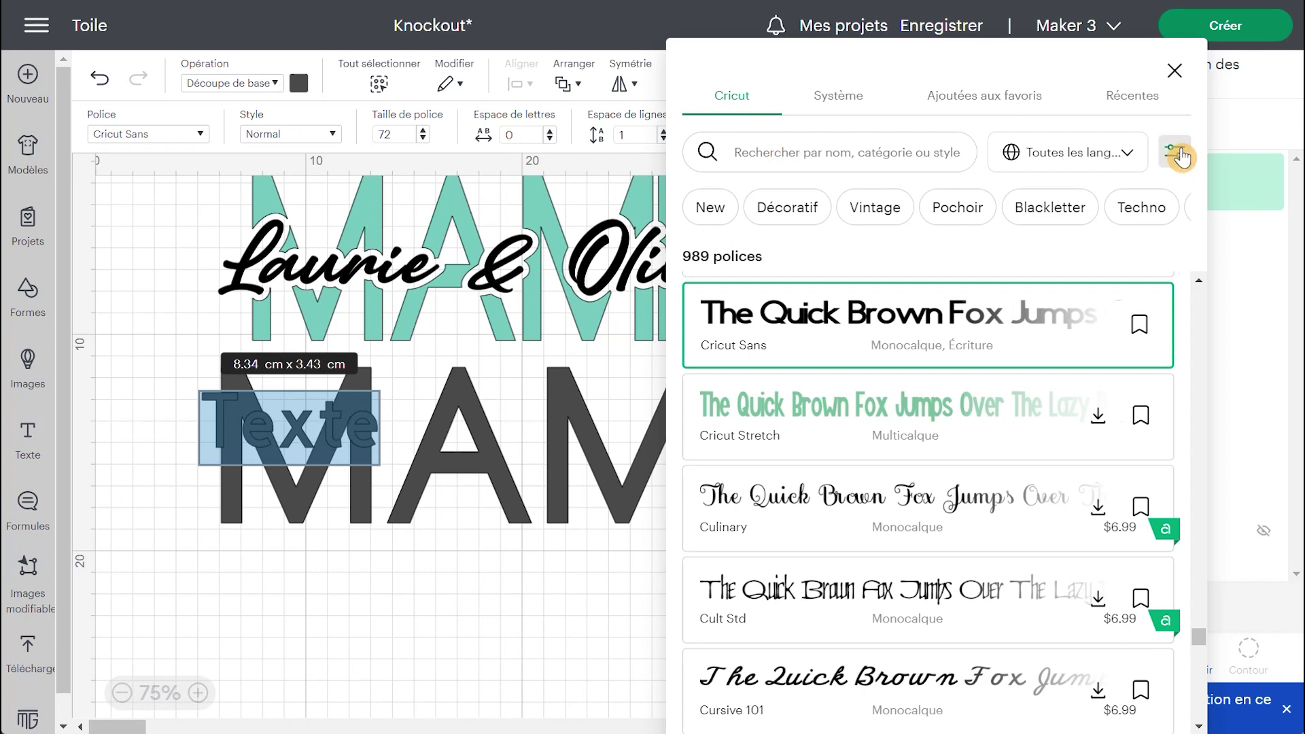
pyautogui.click(1032, 428)
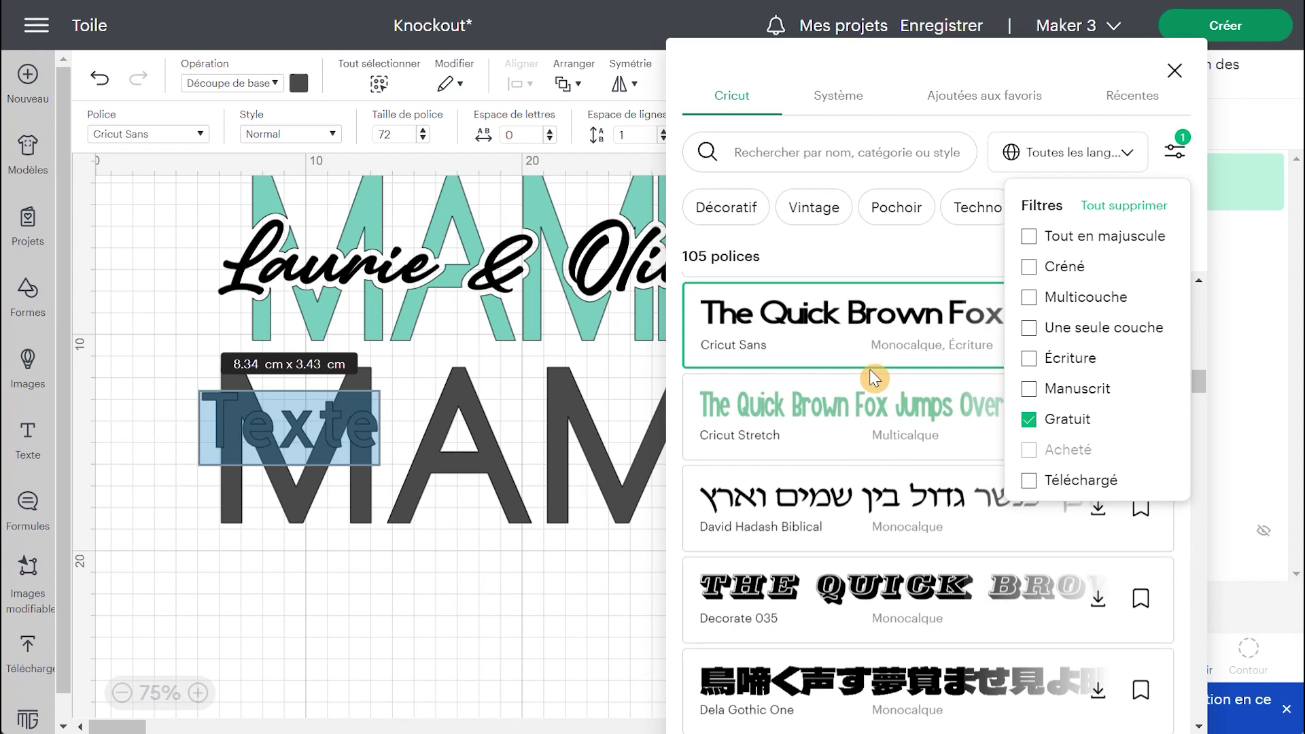
pyautogui.scroll(1, 819, 415)
pyautogui.scroll(10, 819, 415)
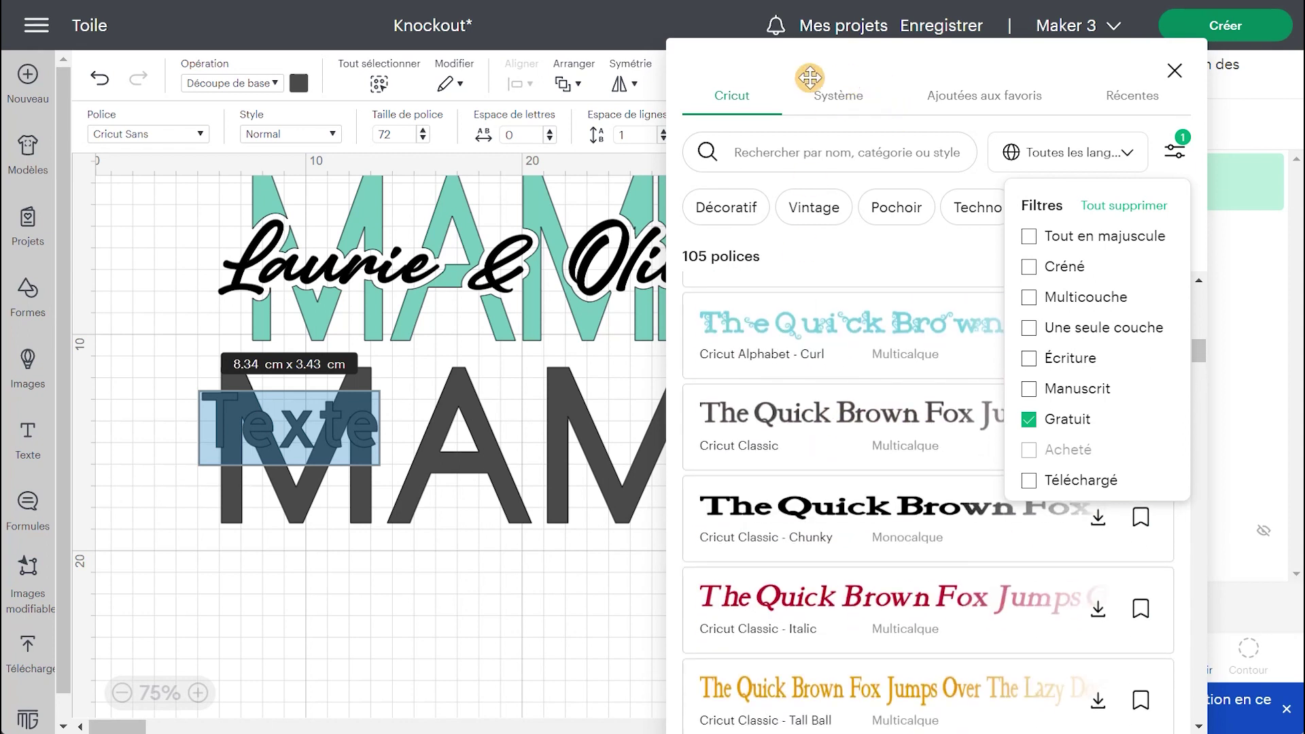
pyautogui.scroll(10, 856, 465)
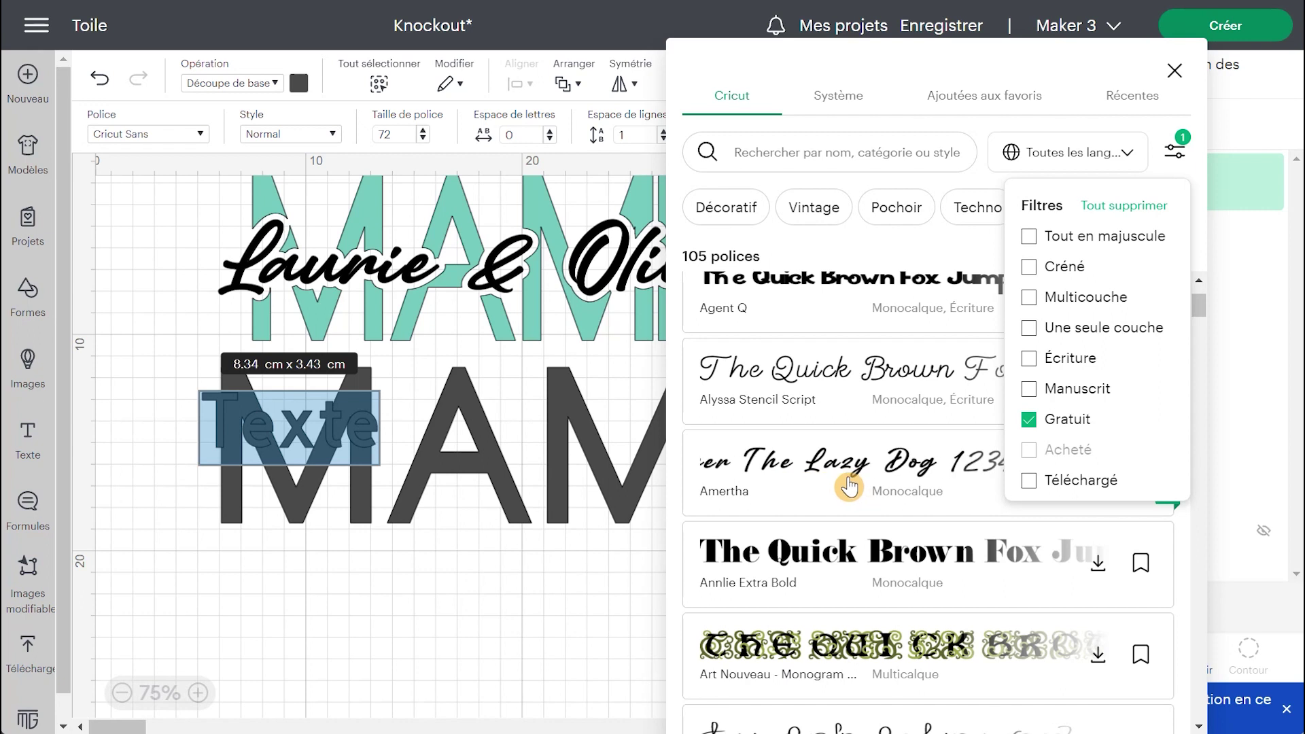
pyautogui.click(825, 481)
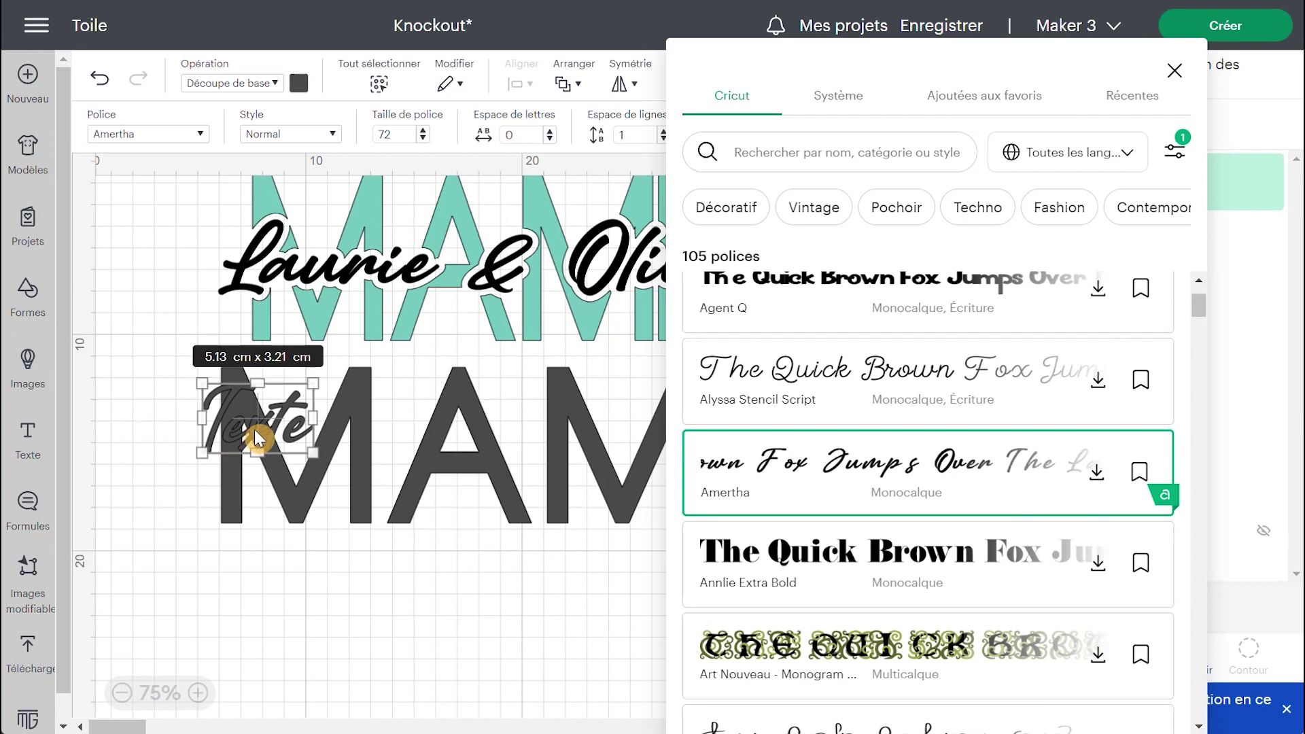
# Replace the new text's placeholder wording with the two first names joined by an ampersand
pyautogui.doubleClick(258, 438)
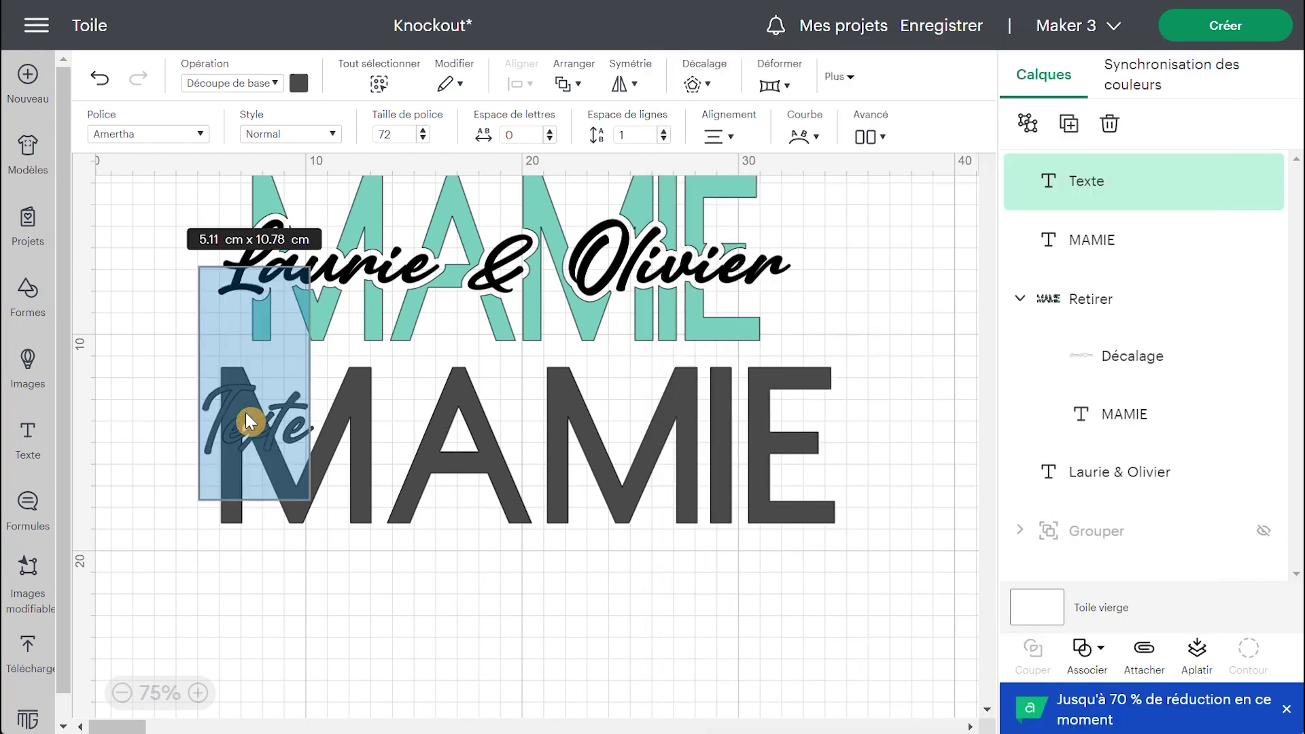
pyautogui.write('I')
pyautogui.press('BackSpace')
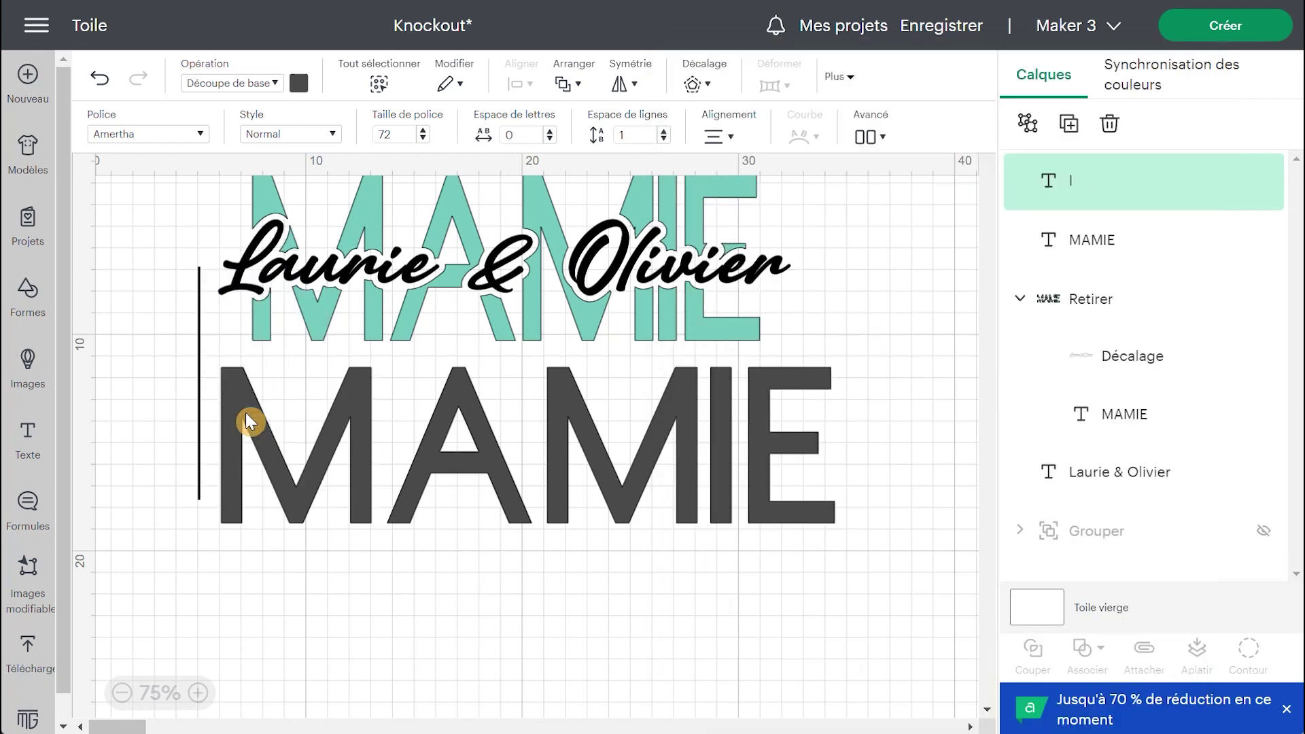
pyautogui.write('Laurie')
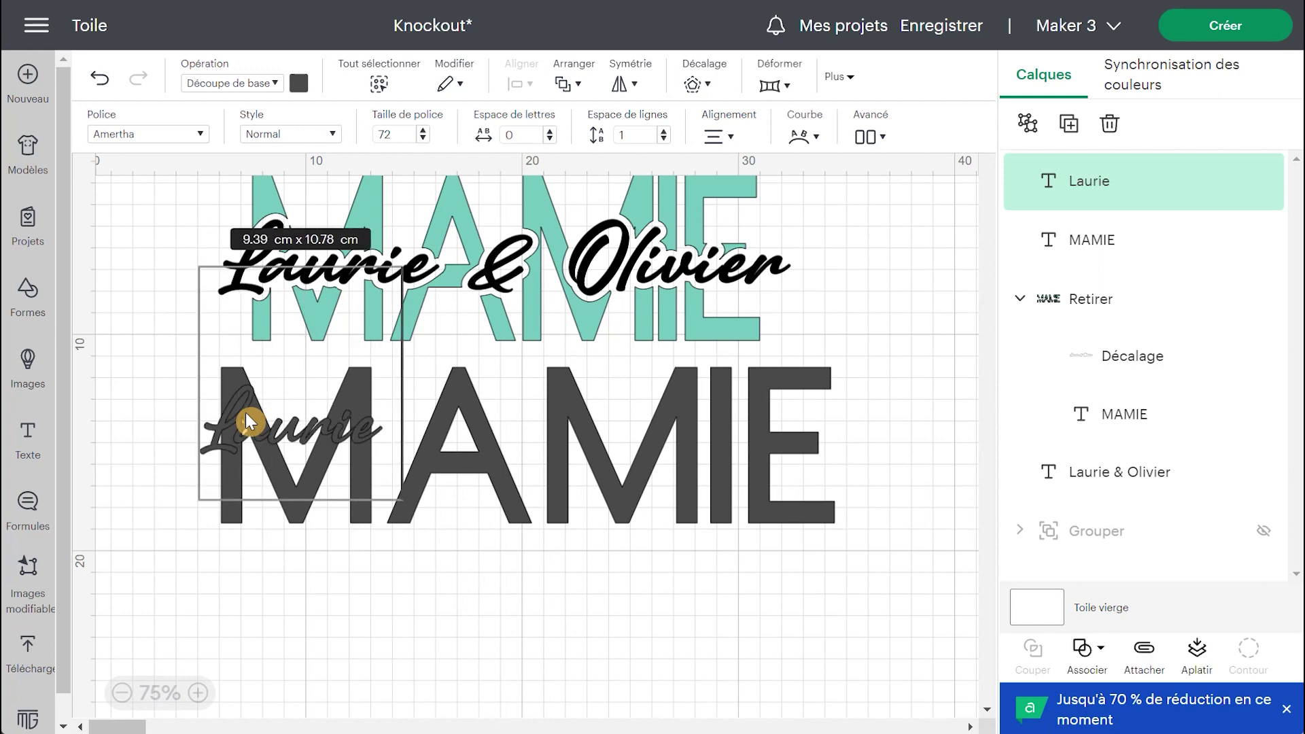
pyautogui.write(' & Olivi')
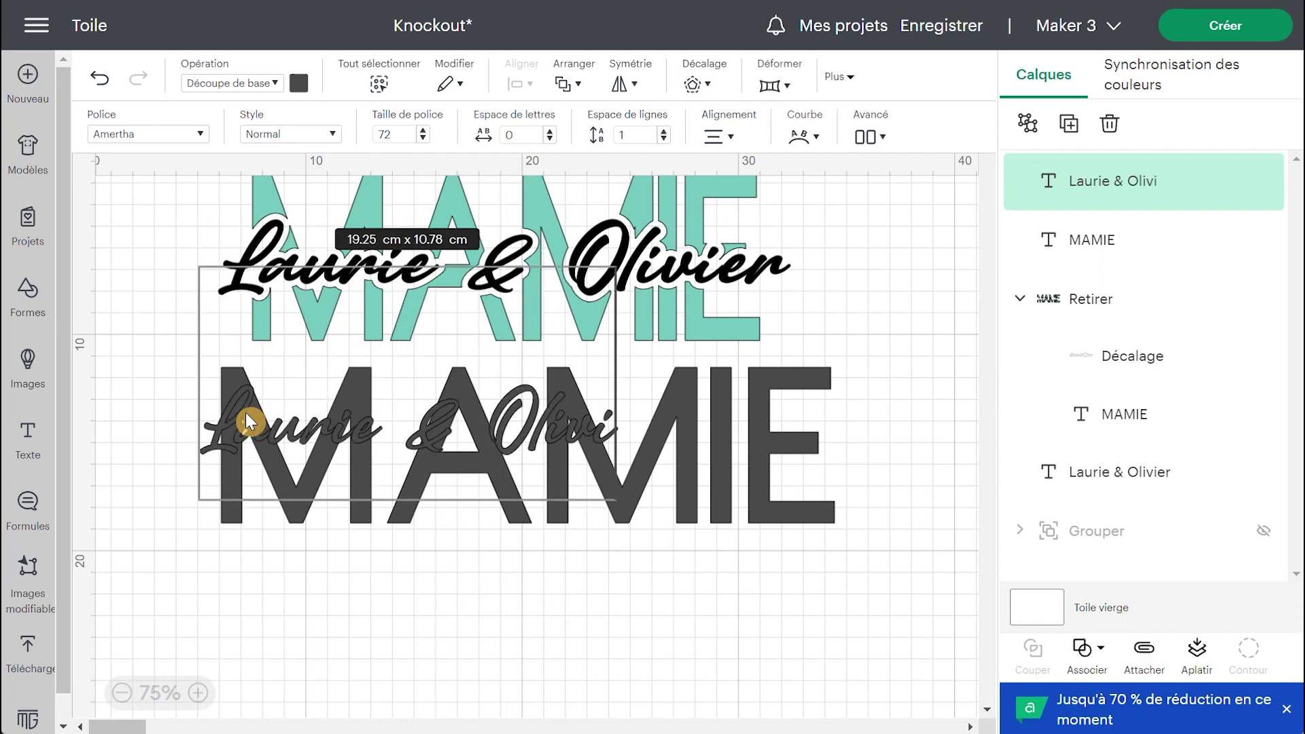
pyautogui.write('er')
pyautogui.click(190, 524)
pyautogui.click(256, 428)
# Enlarge the names text to about 30.7 × 4.6 cm and position it across the new MAMIE text
pyautogui.moveTo(256, 428); pyautogui.dragTo(267, 431)
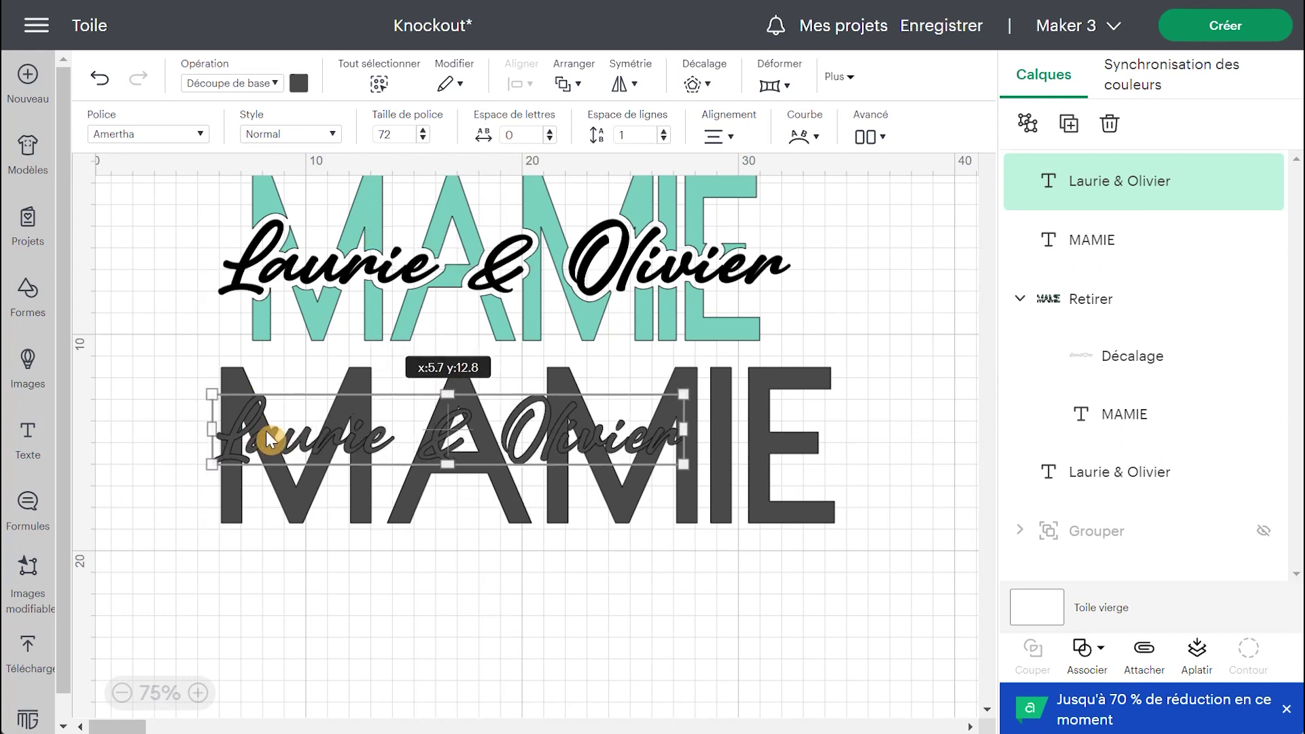
pyautogui.moveTo(683, 465); pyautogui.dragTo(821, 490)
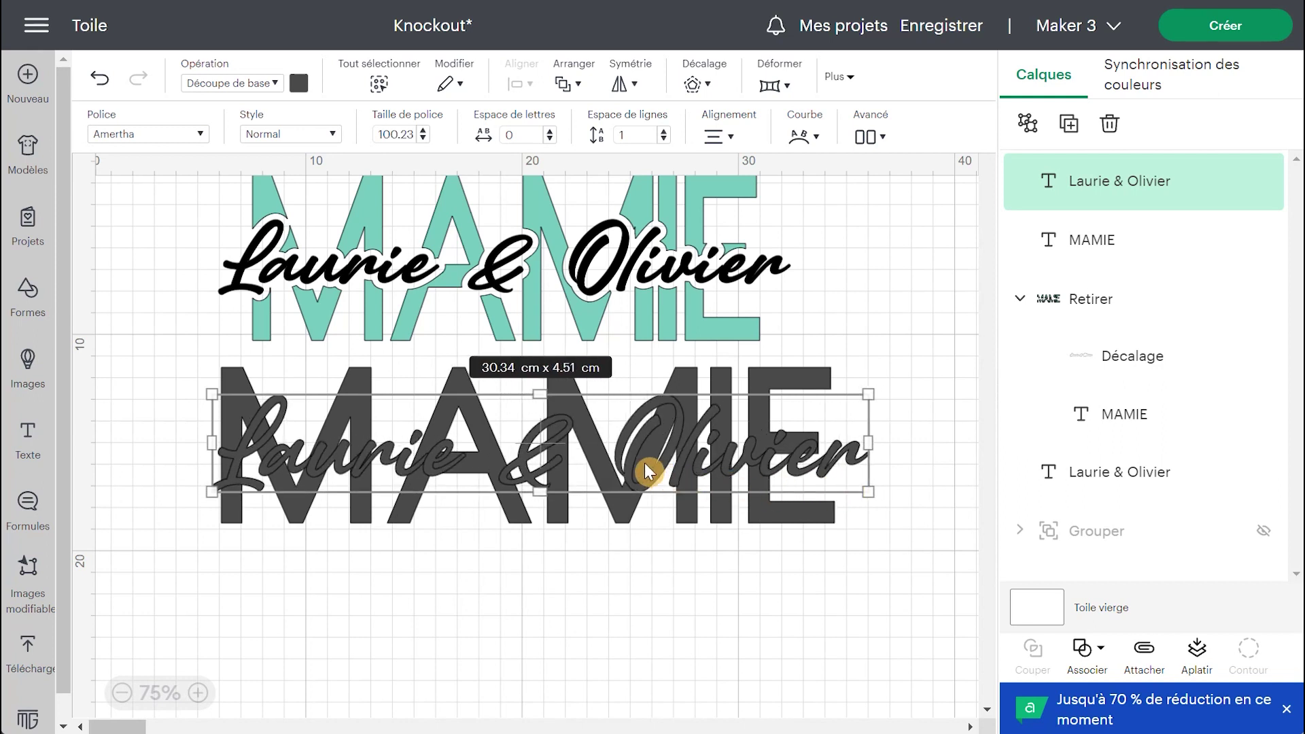
pyautogui.moveTo(644, 464); pyautogui.dragTo(626, 460)
pyautogui.moveTo(839, 483); pyautogui.dragTo(856, 489)
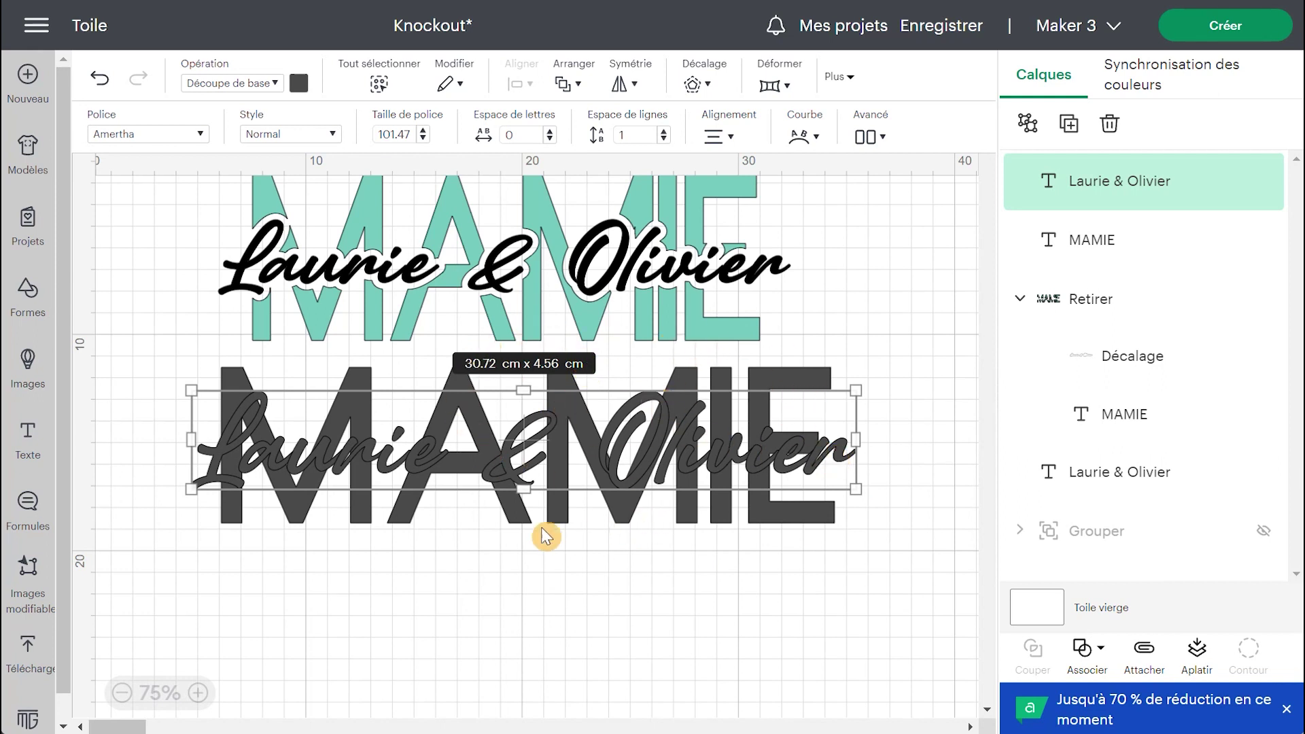
# Tighten the letter spacing of the new MAMIE text to -0.4
pyautogui.click(352, 521)
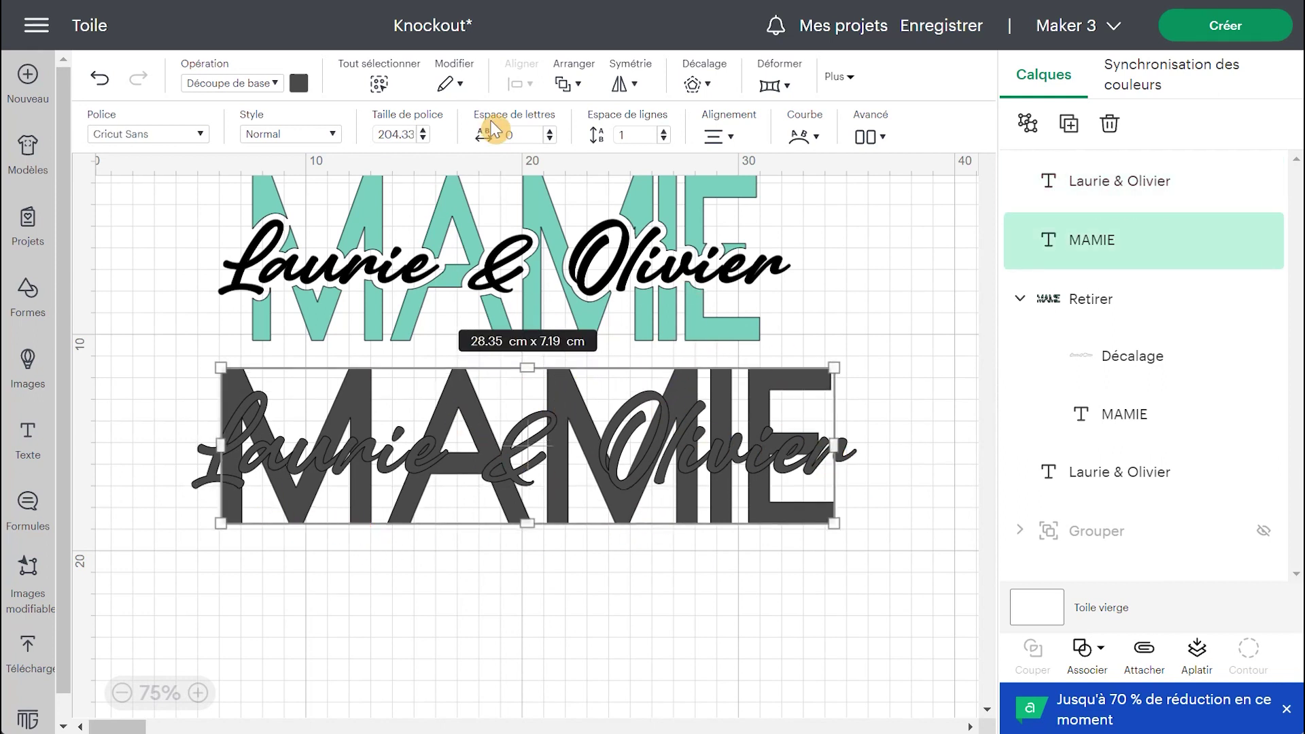
pyautogui.click(550, 139)
pyautogui.click(549, 140)
pyautogui.click(549, 139)
pyautogui.click(549, 139)
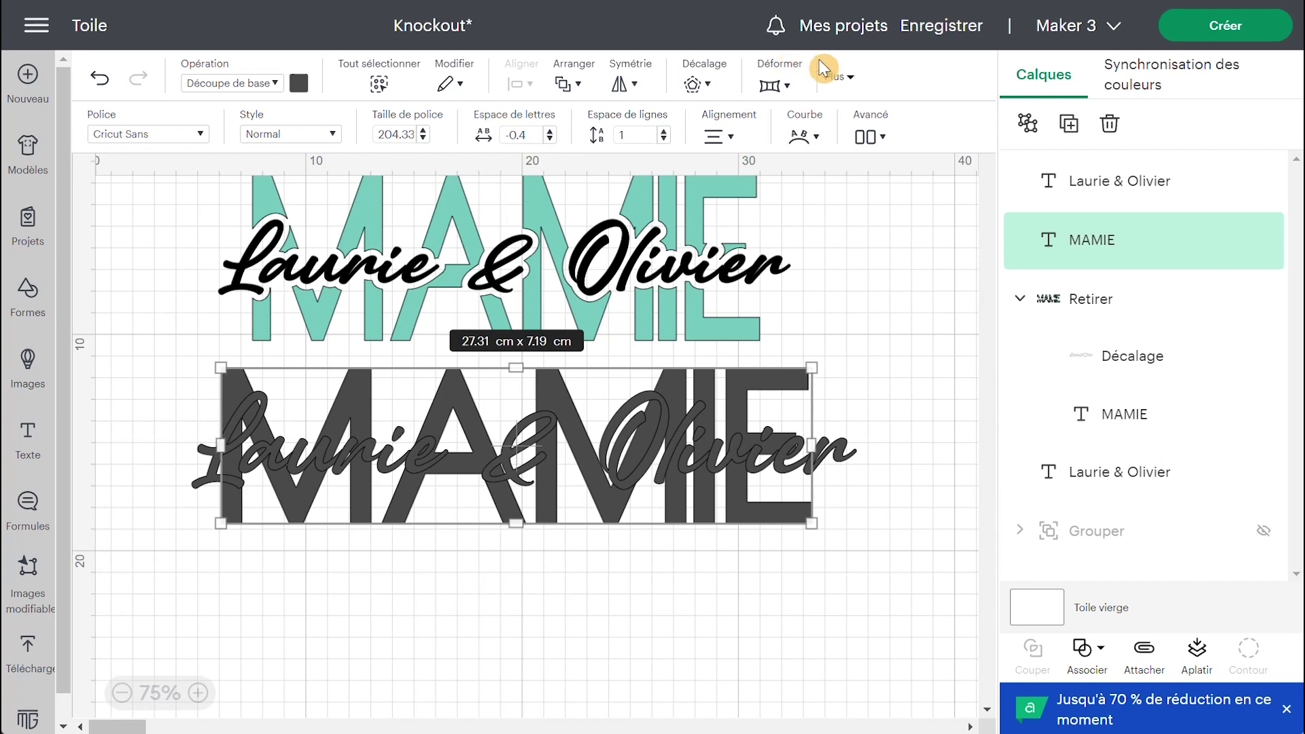
# Unlock the new MAMIE text's proportions and resize it to match the width of the teal MAMIE above
pyautogui.click(841, 76)
pyautogui.click(482, 128)
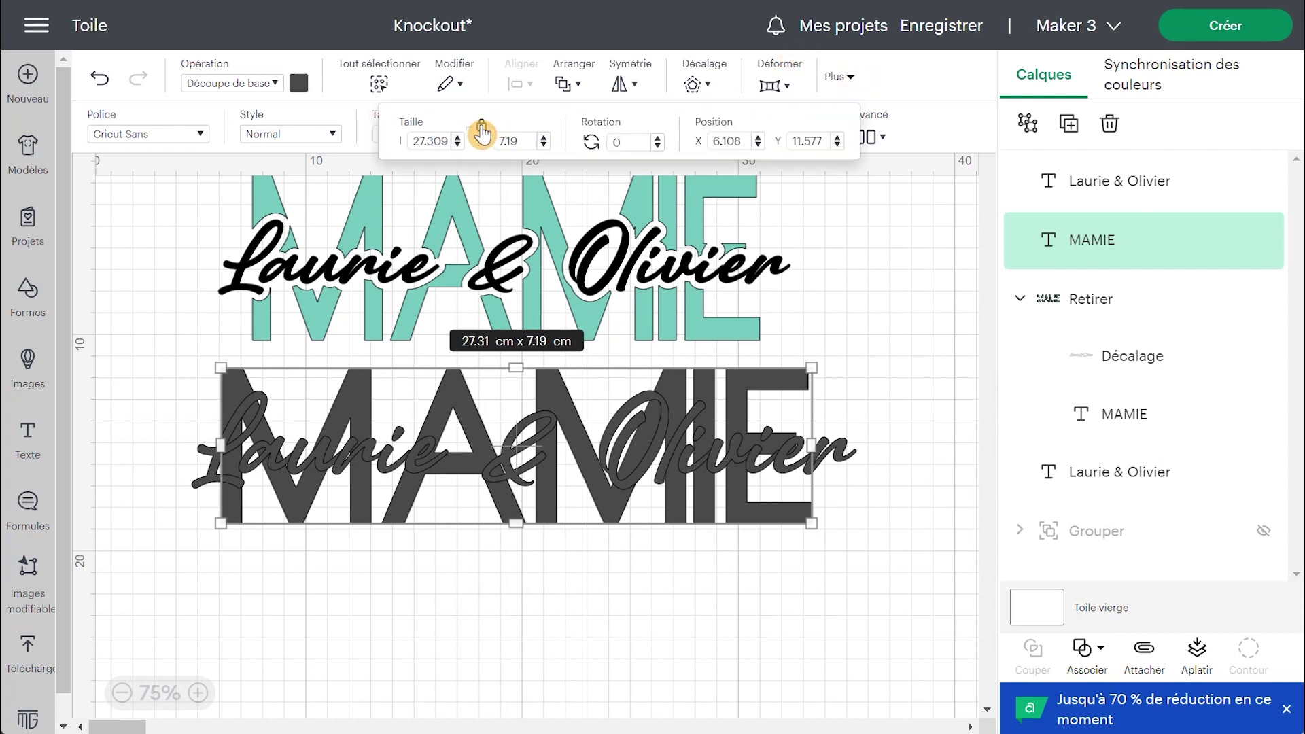
pyautogui.moveTo(811, 524); pyautogui.dragTo(760, 539)
pyautogui.moveTo(220, 534); pyautogui.dragTo(249, 526)
pyautogui.click(694, 559)
# Shrink the lower names text to about 27.3 × 4.05 cm and reposition it over the new MAMIE text
pyautogui.click(859, 456)
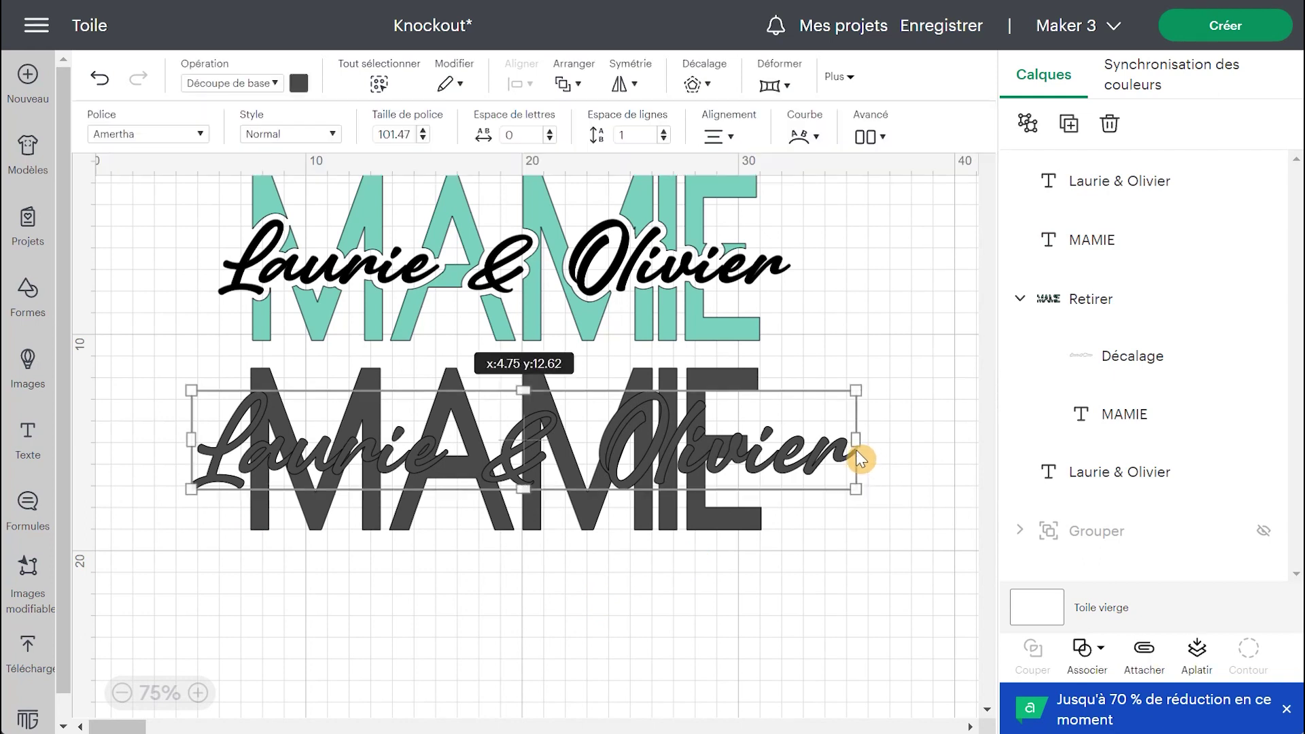
pyautogui.moveTo(850, 386); pyautogui.dragTo(825, 395)
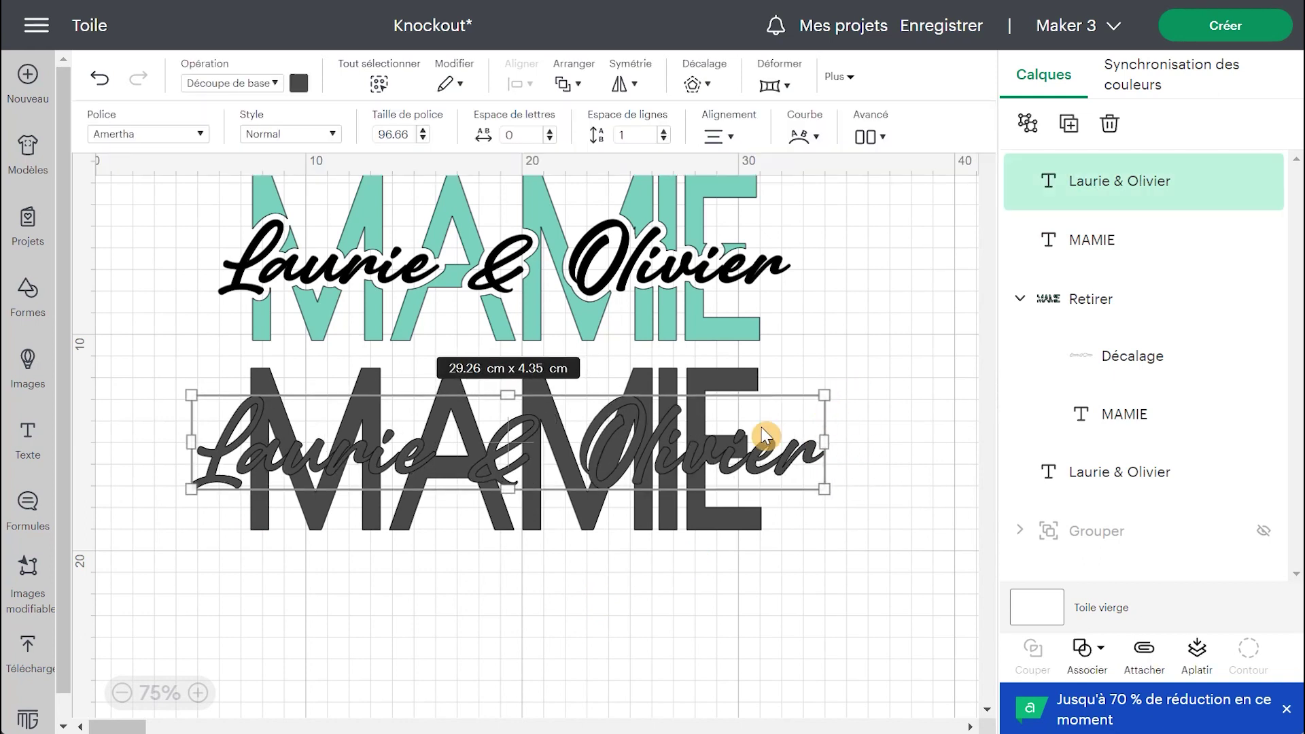
pyautogui.moveTo(694, 454); pyautogui.dragTo(705, 449)
pyautogui.moveTo(836, 388); pyautogui.dragTo(789, 399)
pyautogui.moveTo(635, 467); pyautogui.dragTo(648, 462)
# Align the new names text and MAMIE text with each other using Centrer verticalement
pyautogui.click(802, 586)
pyautogui.moveTo(797, 577); pyautogui.dragTo(476, 370)
pyautogui.click(523, 84)
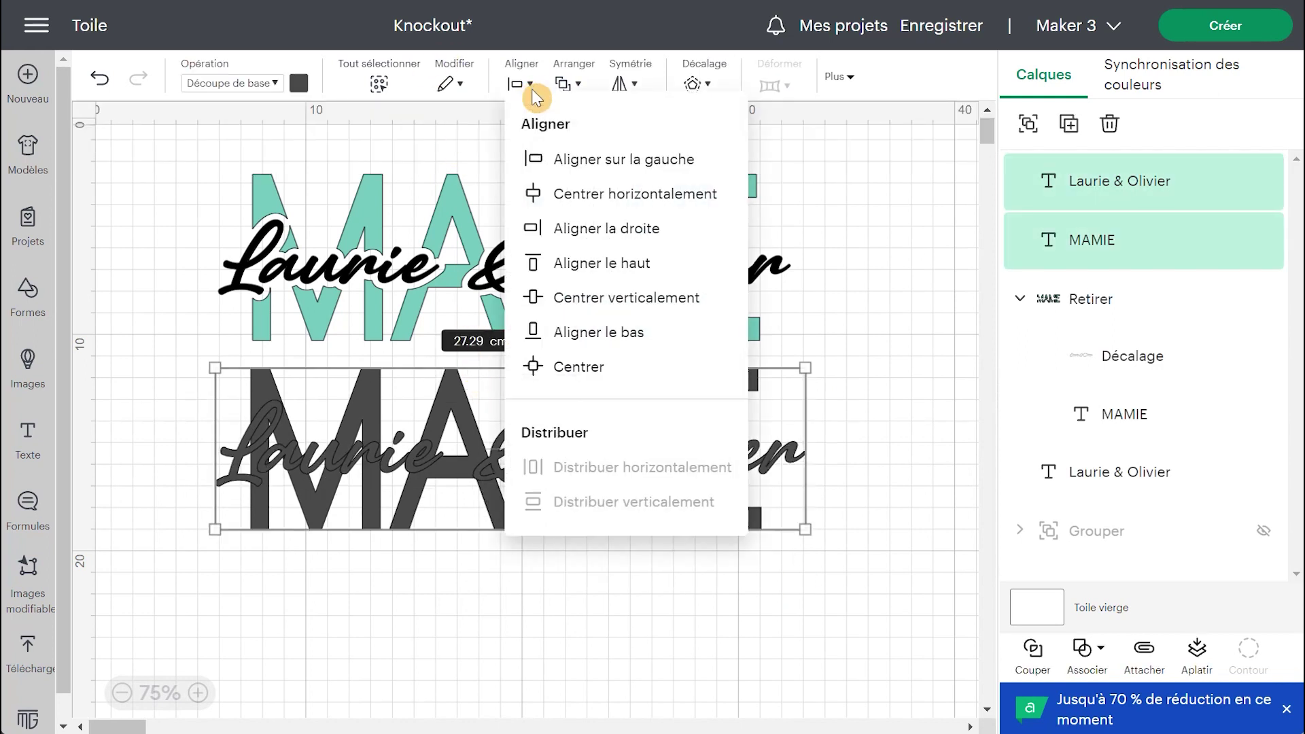
pyautogui.click(567, 303)
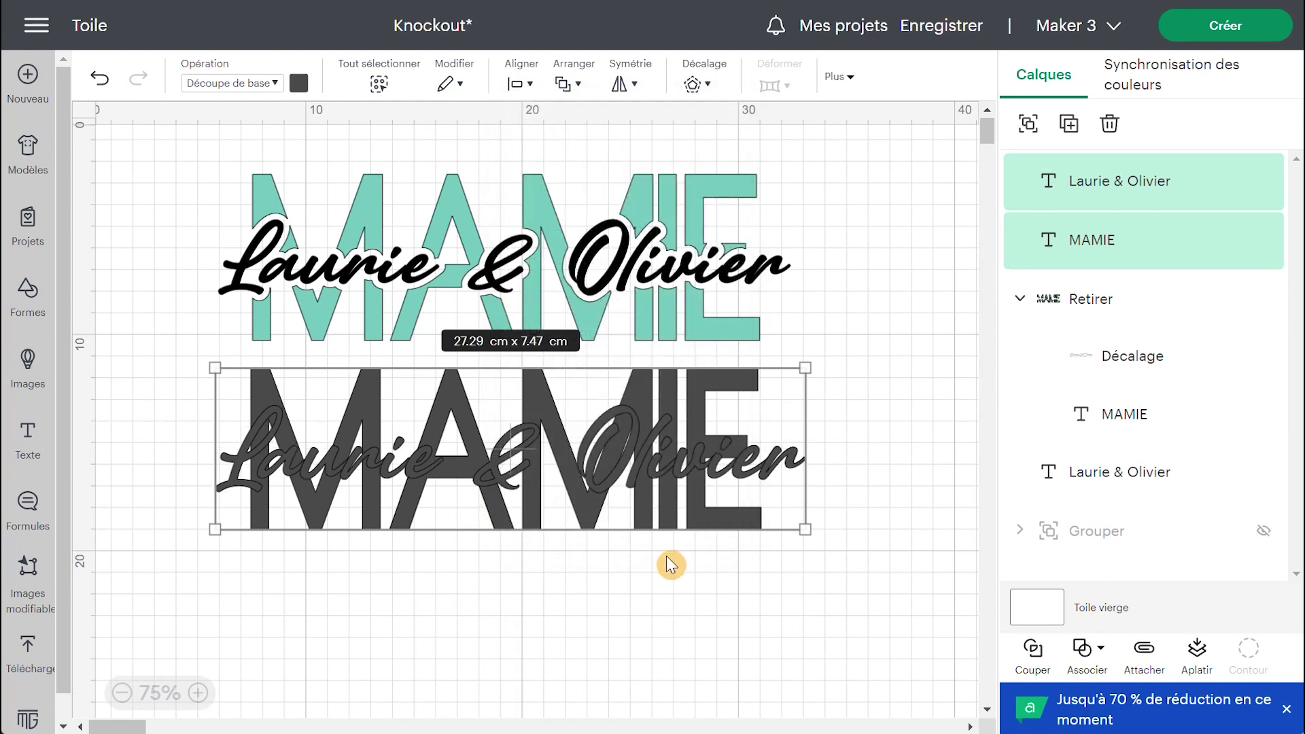
pyautogui.click(870, 596)
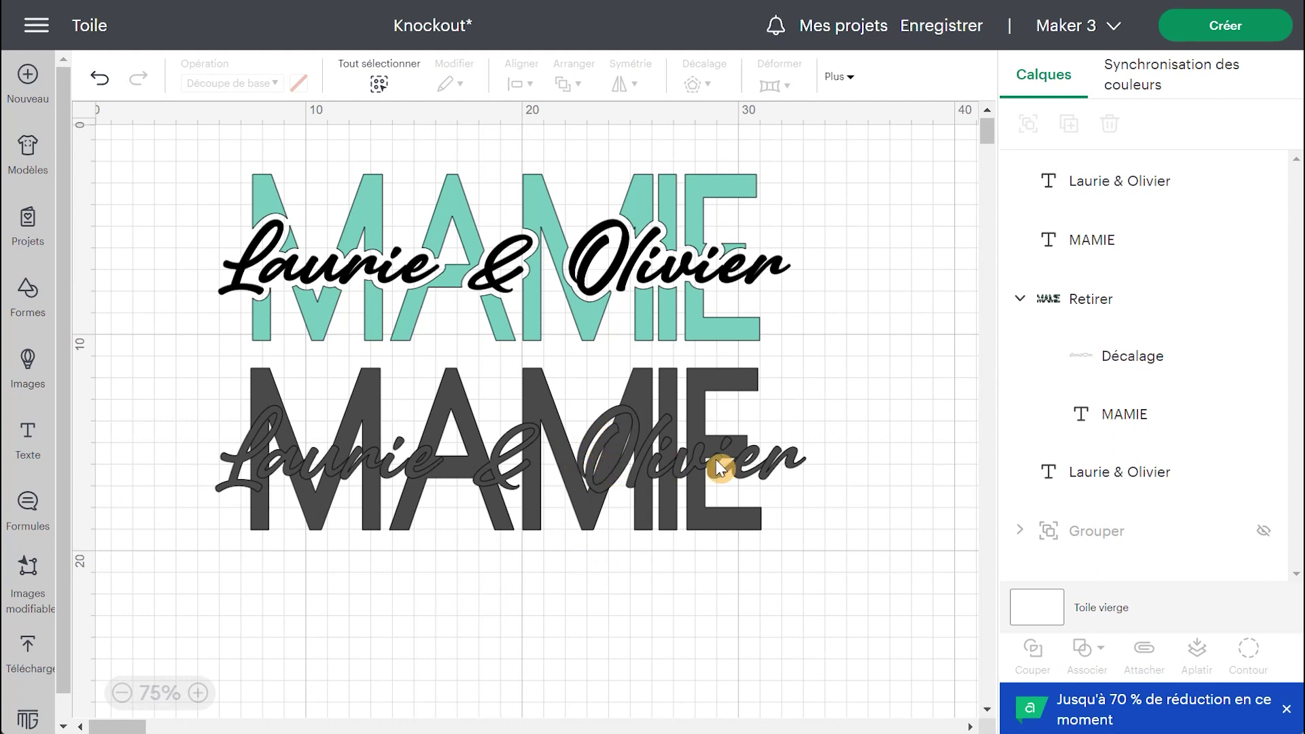
# Nudge the lower names text slightly upward over MAMIE
pyautogui.click(762, 463)
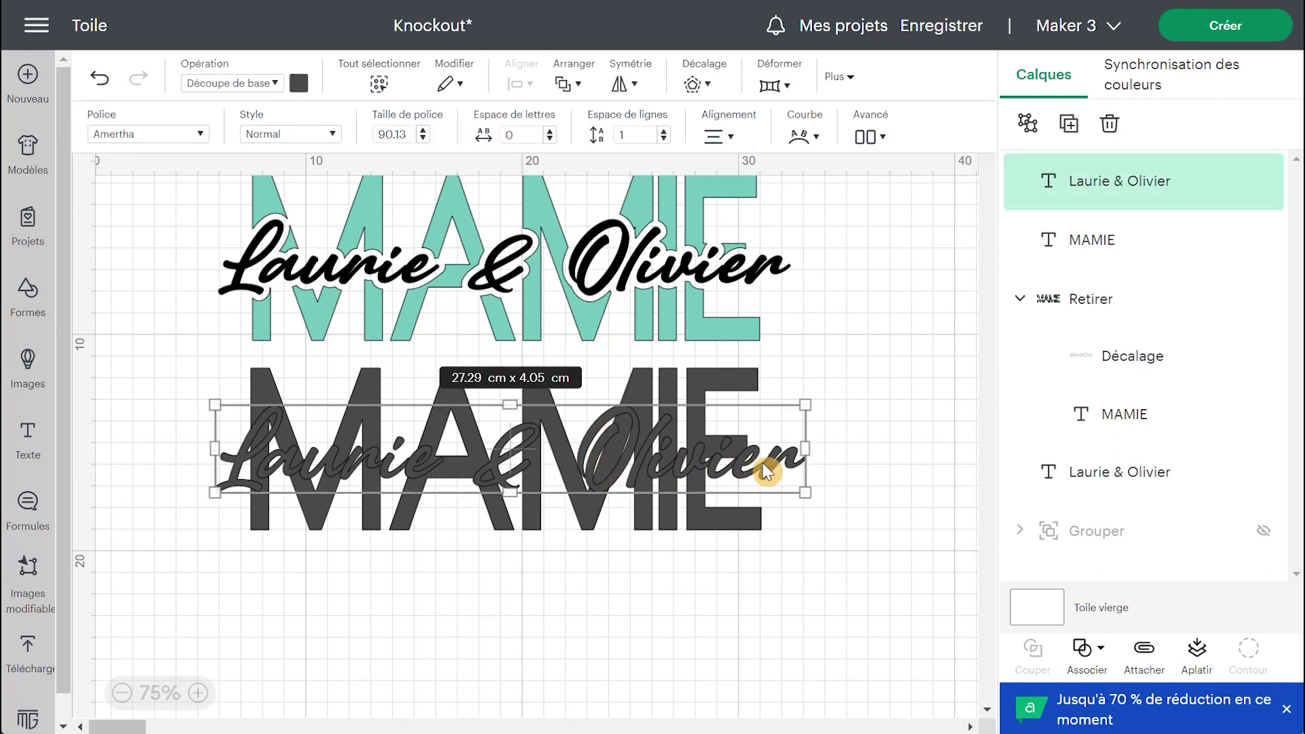
pyautogui.press('Up')
pyautogui.press('Up')
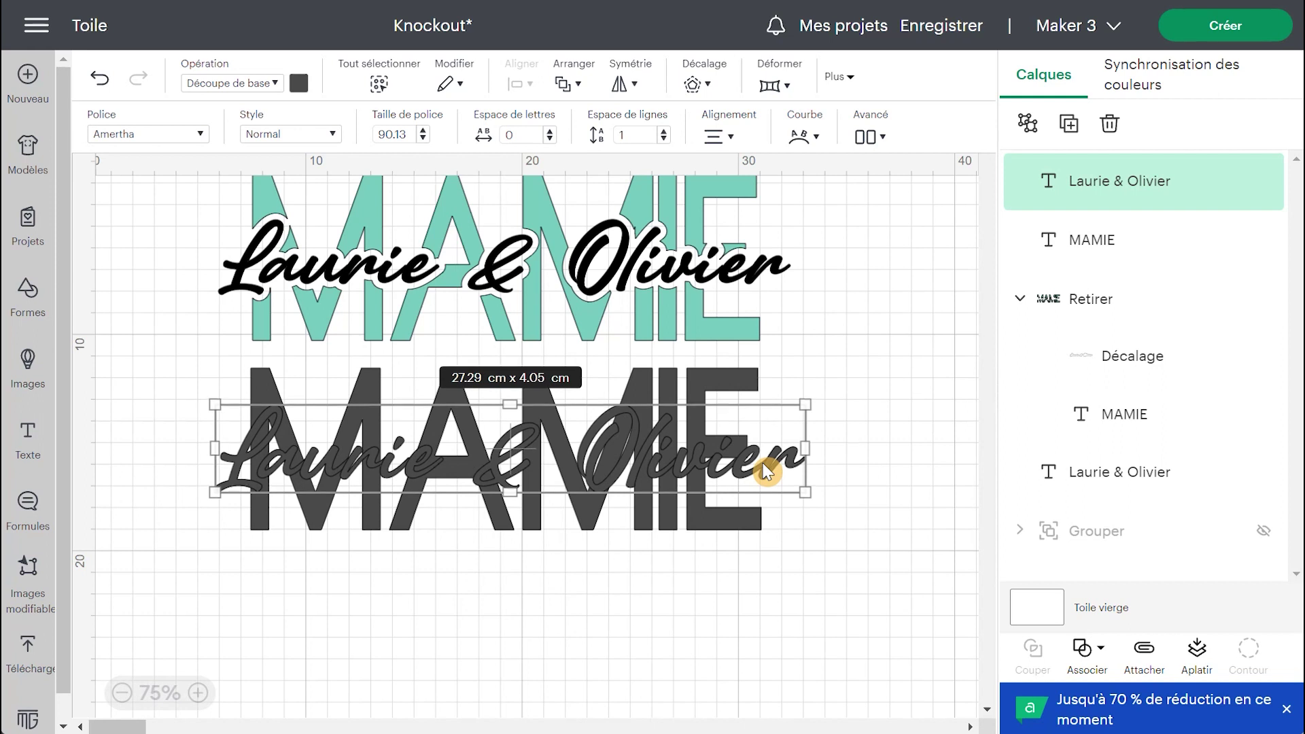
pyautogui.press('Up')
pyautogui.press('Up')
pyautogui.press('Up')
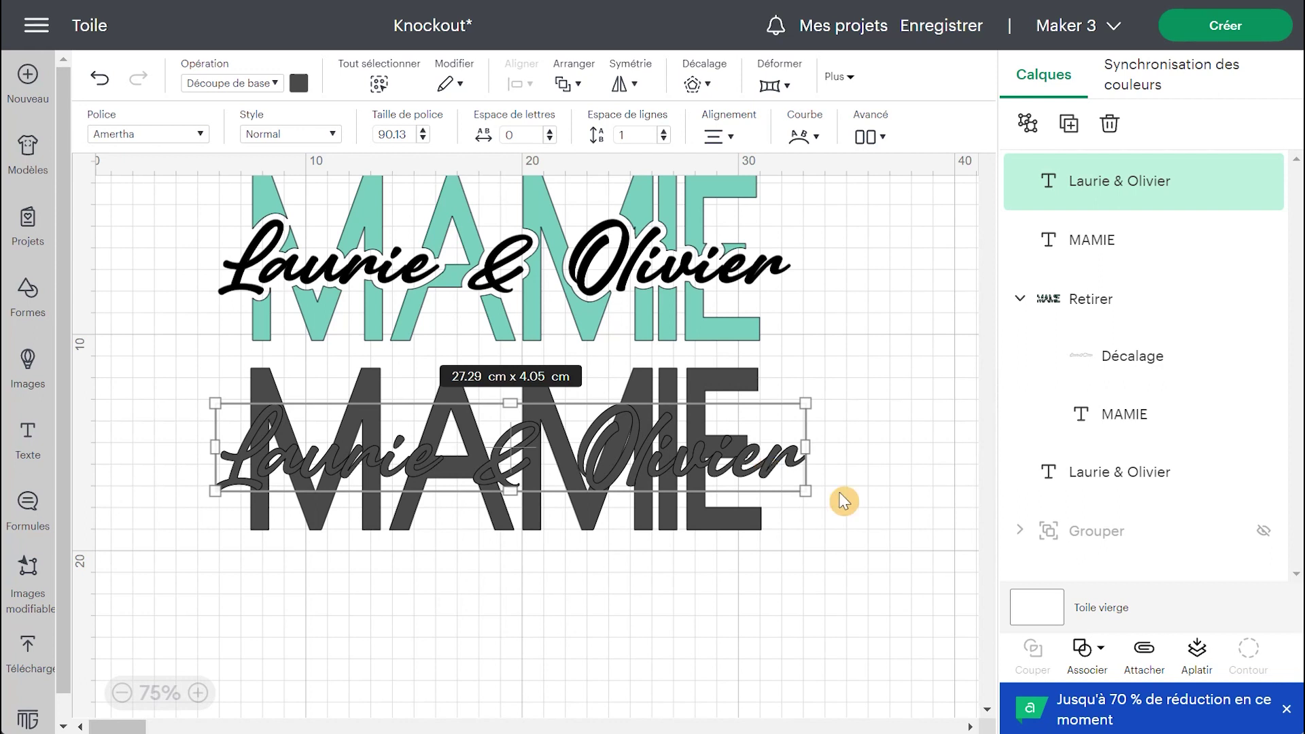
# Apply a 0.3 cm offset with rounded corners and welded offsets around the lower names text
pyautogui.click(708, 86)
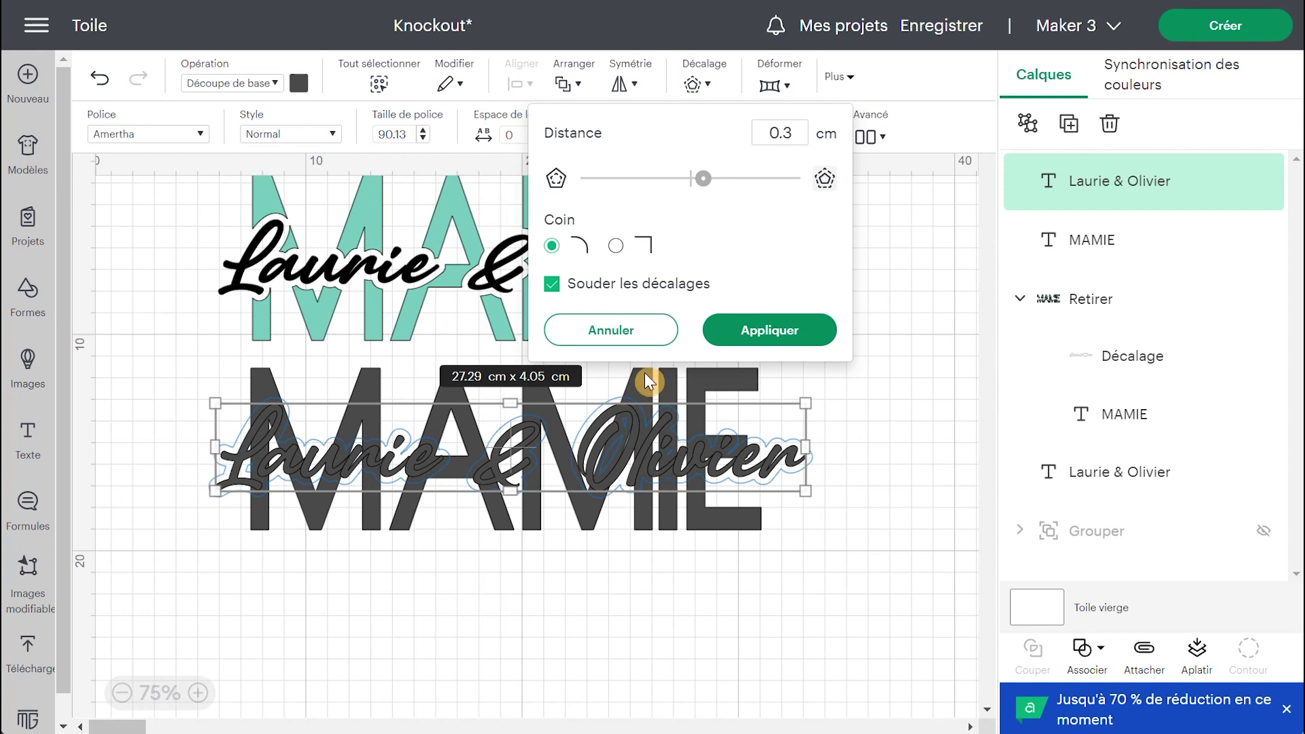
pyautogui.click(765, 330)
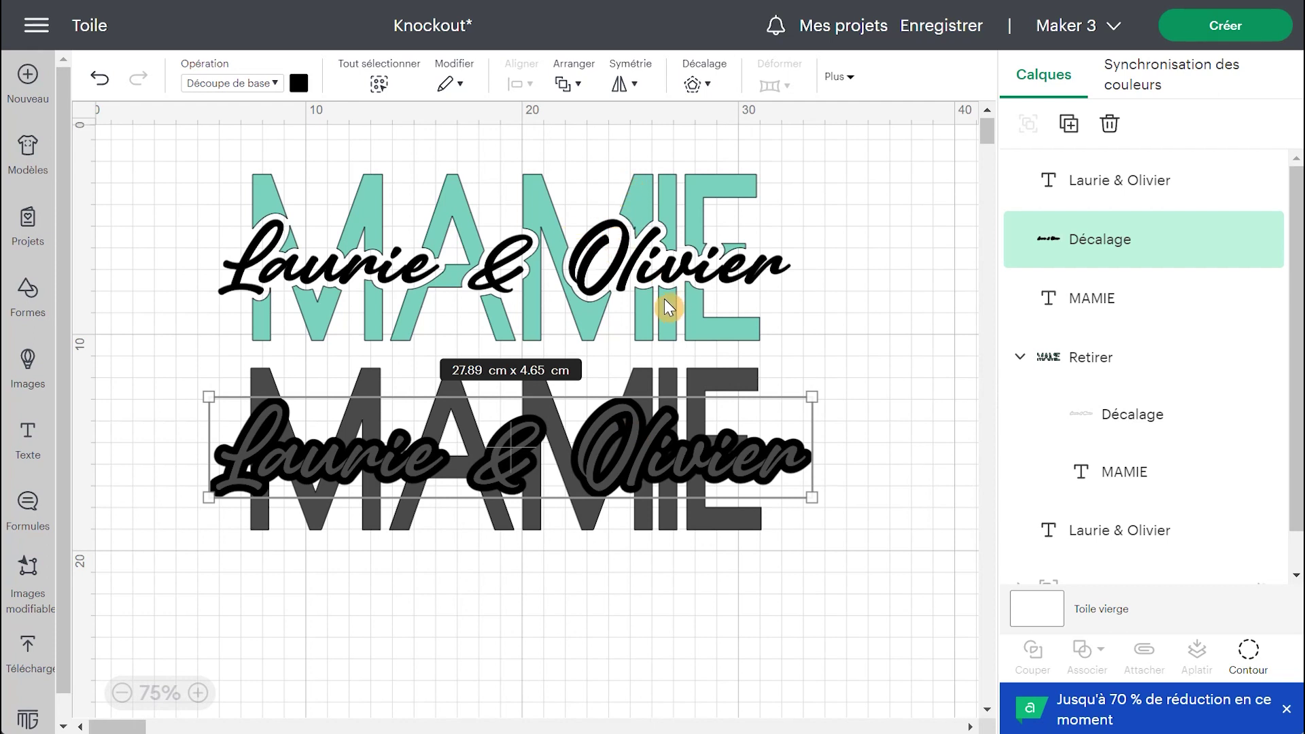
# Hide all the small inner contours of the lower names offset, keeping only the outer shapes of the two names and the ampersand
pyautogui.click(1252, 648)
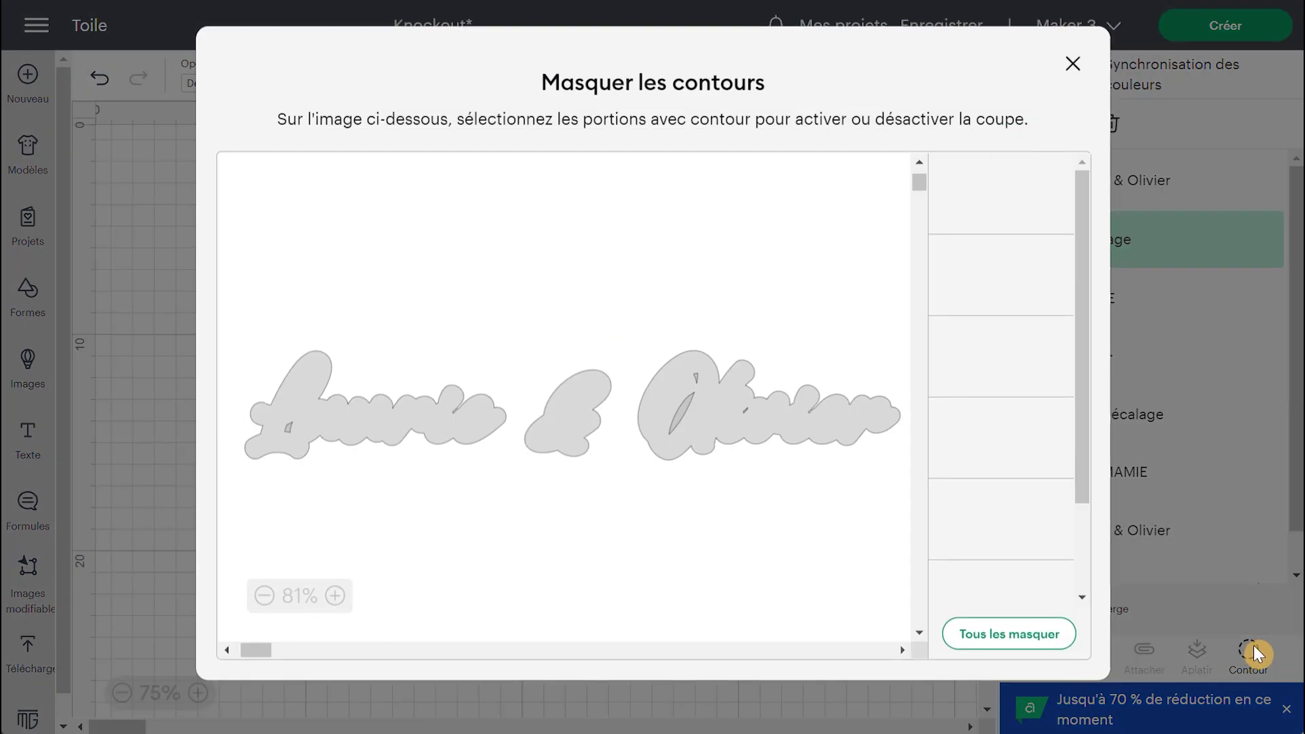
pyautogui.click(289, 430)
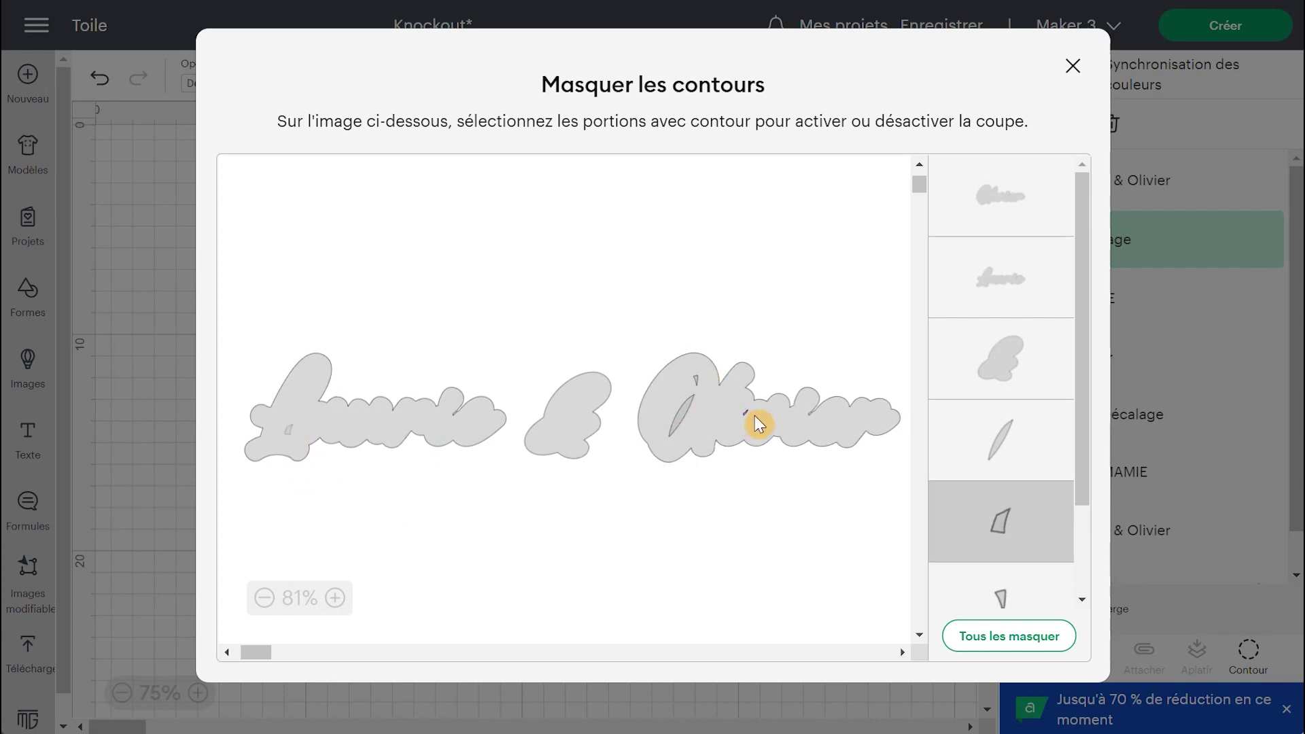
pyautogui.click(1003, 639)
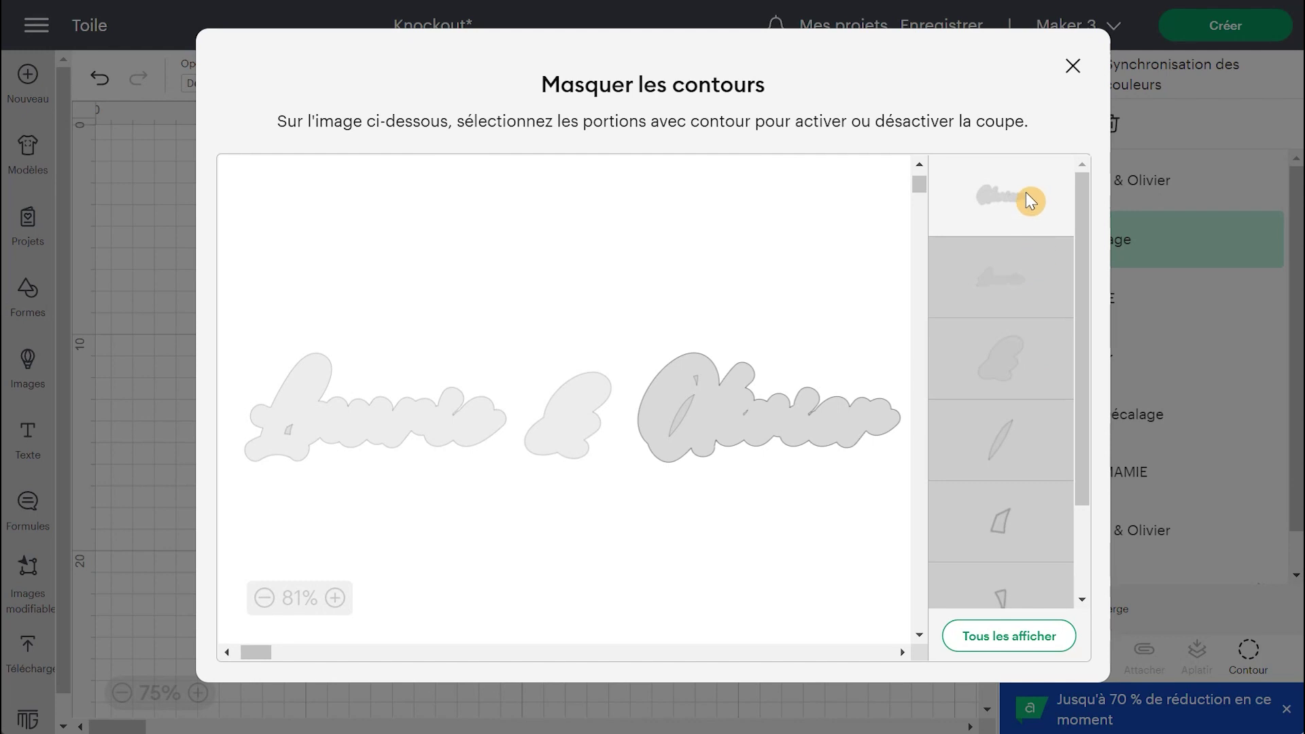
pyautogui.click(997, 271)
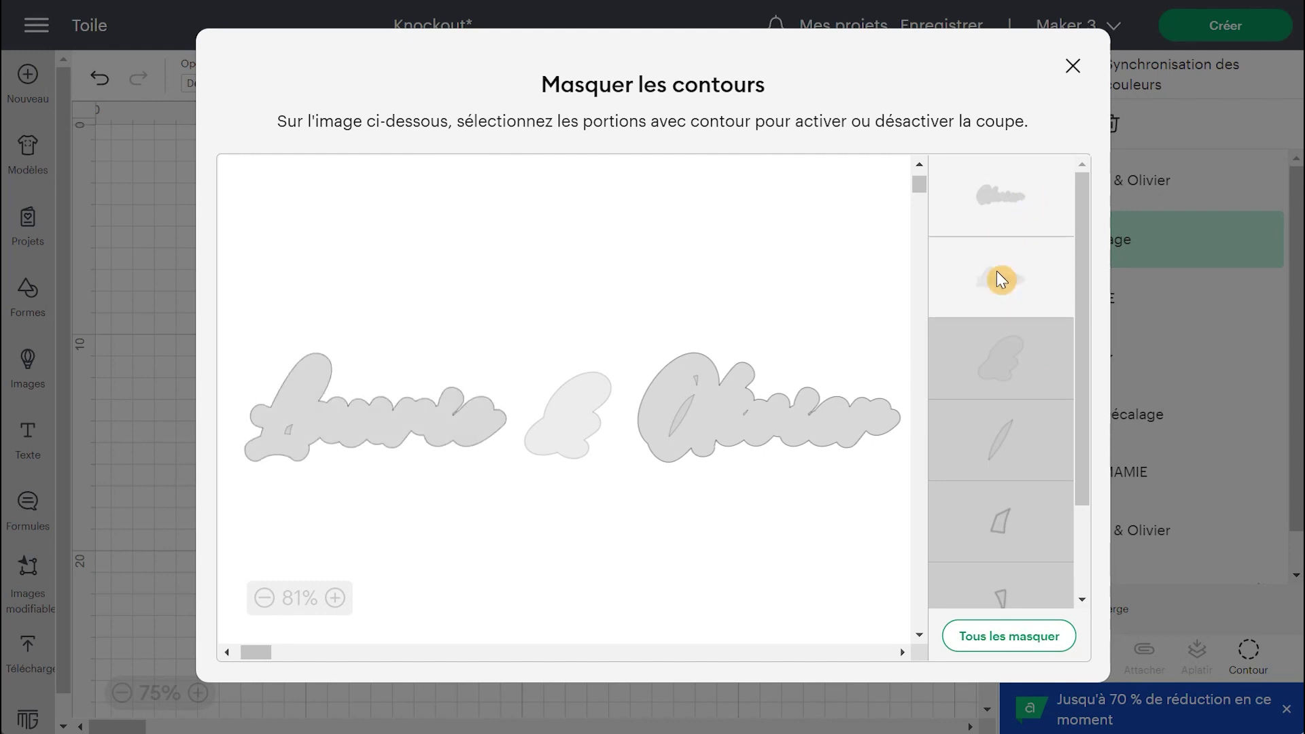
pyautogui.click(1011, 360)
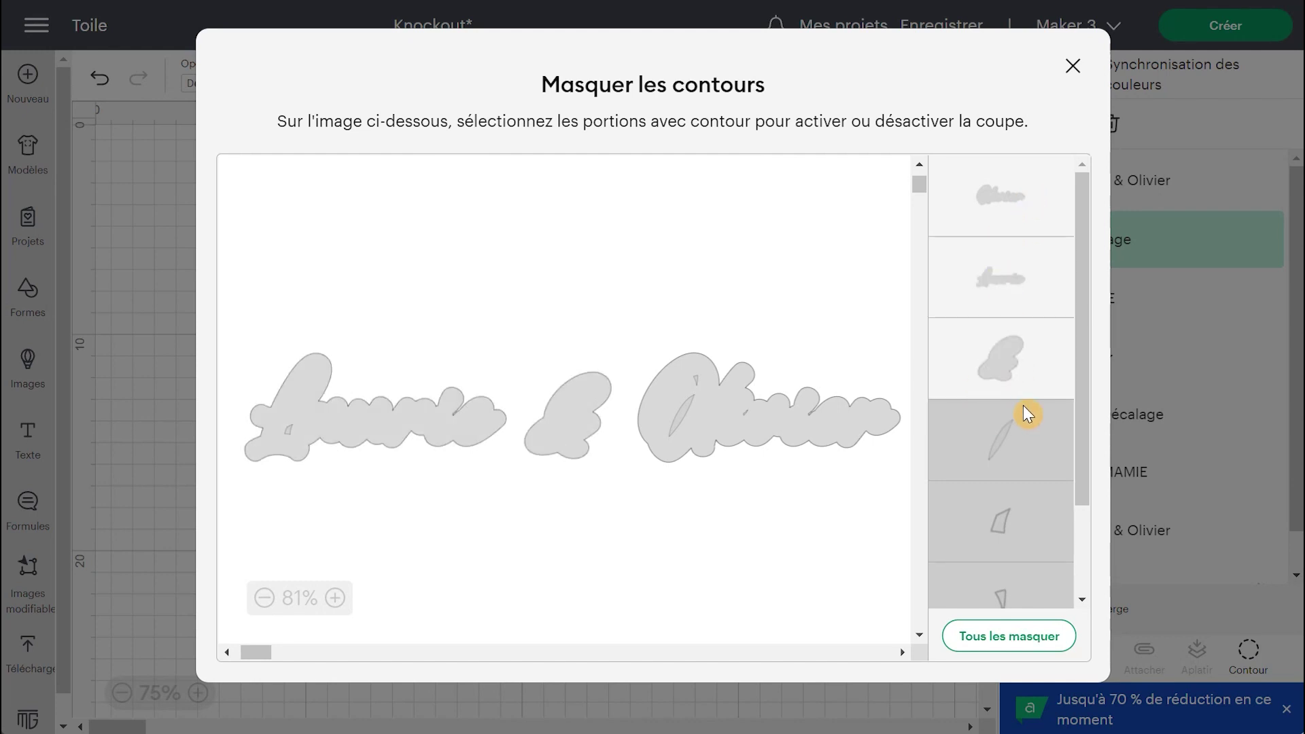
pyautogui.scroll(-1, 1046, 464)
pyautogui.scroll(-1, 1047, 464)
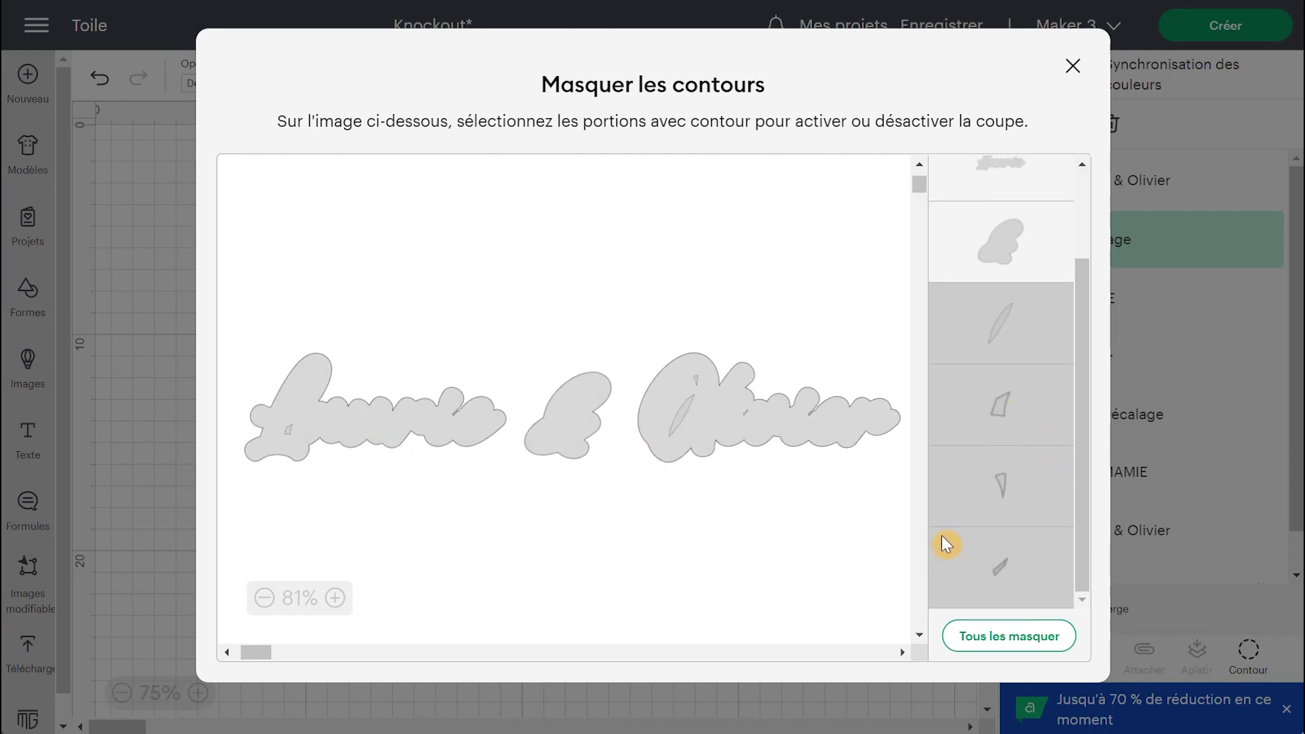
pyautogui.click(1072, 65)
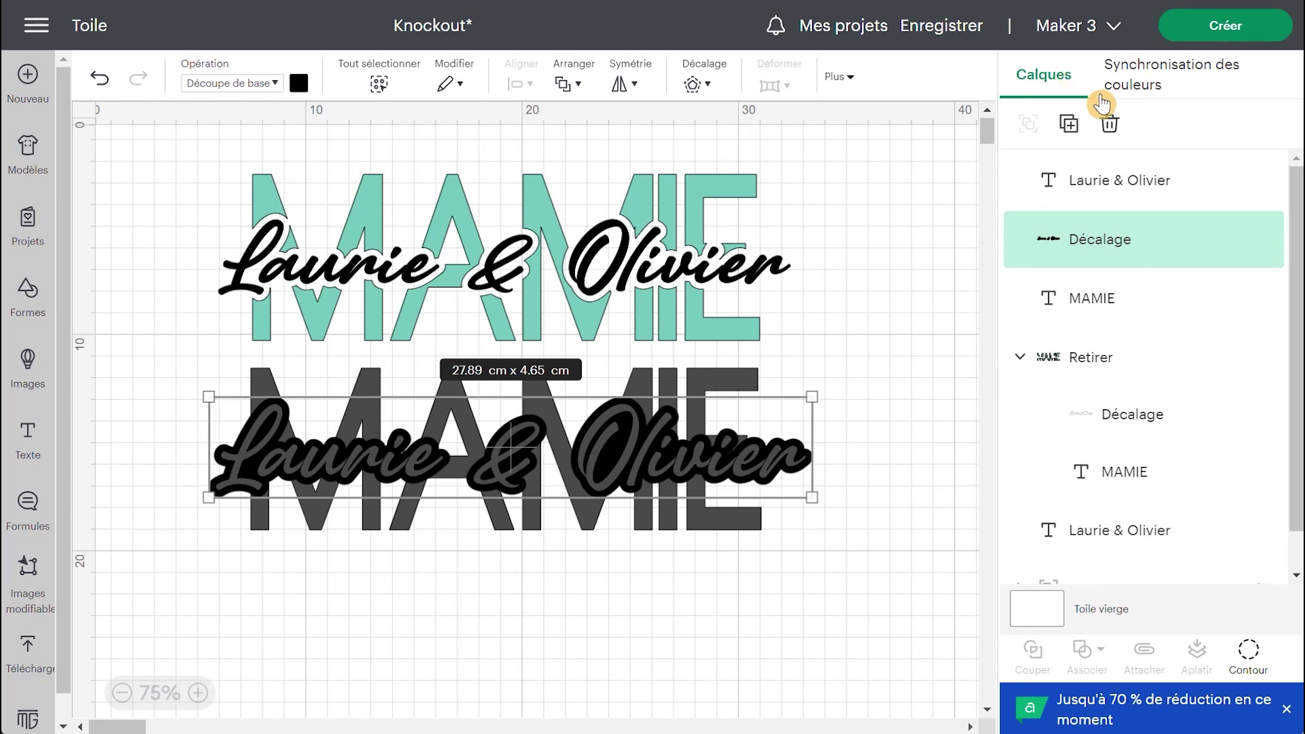
# Subtract the names offset from the lower MAMIE text with Retirer
pyautogui.keyDown('shift'); pyautogui.click(1123, 313); pyautogui.keyUp('shift')
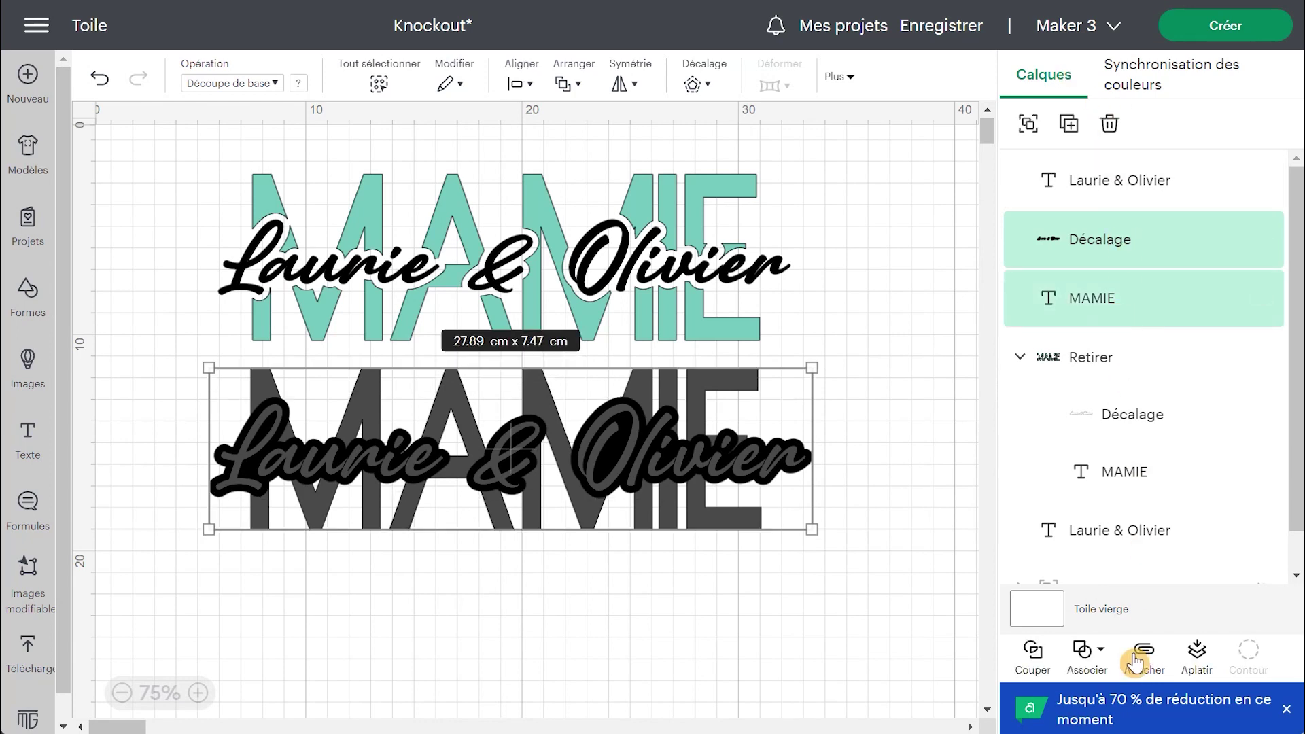
pyautogui.click(1085, 652)
pyautogui.click(1120, 537)
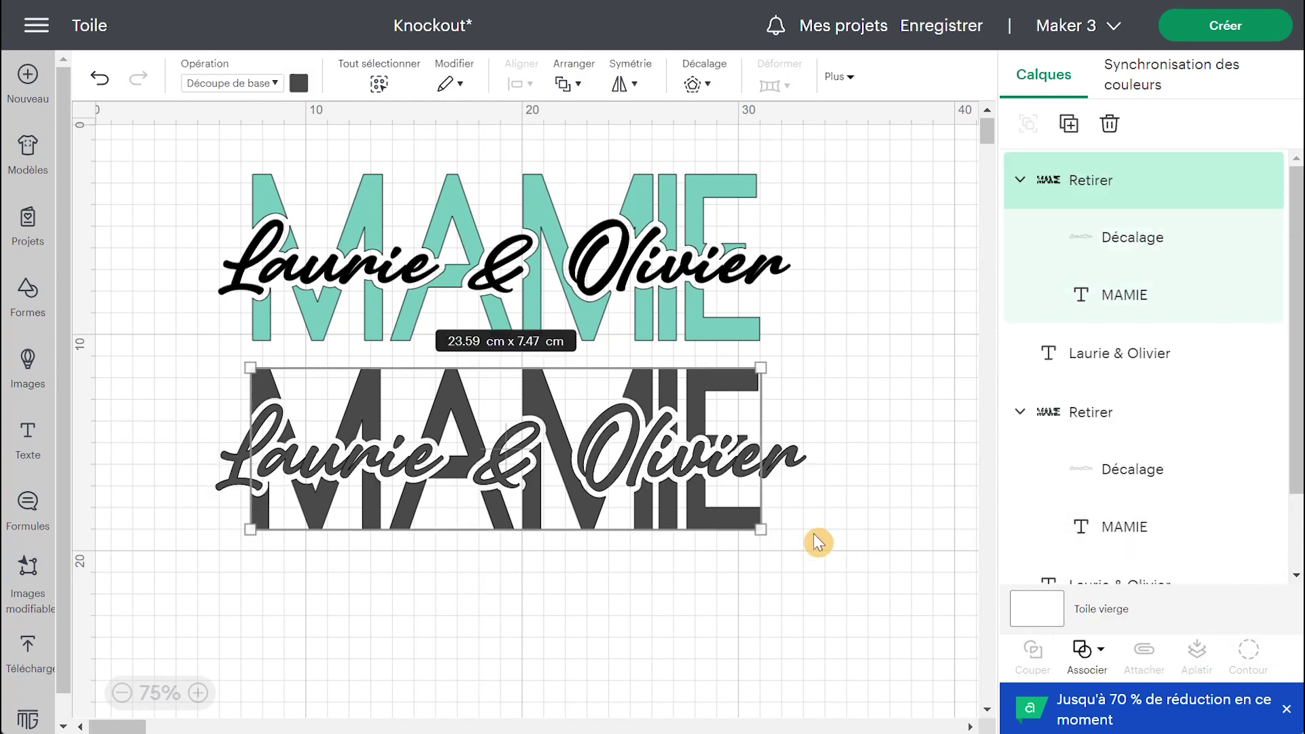
# Recolour the lower MAMIE knockout in the upper design's turquoise and its names text in black
pyautogui.click(299, 83)
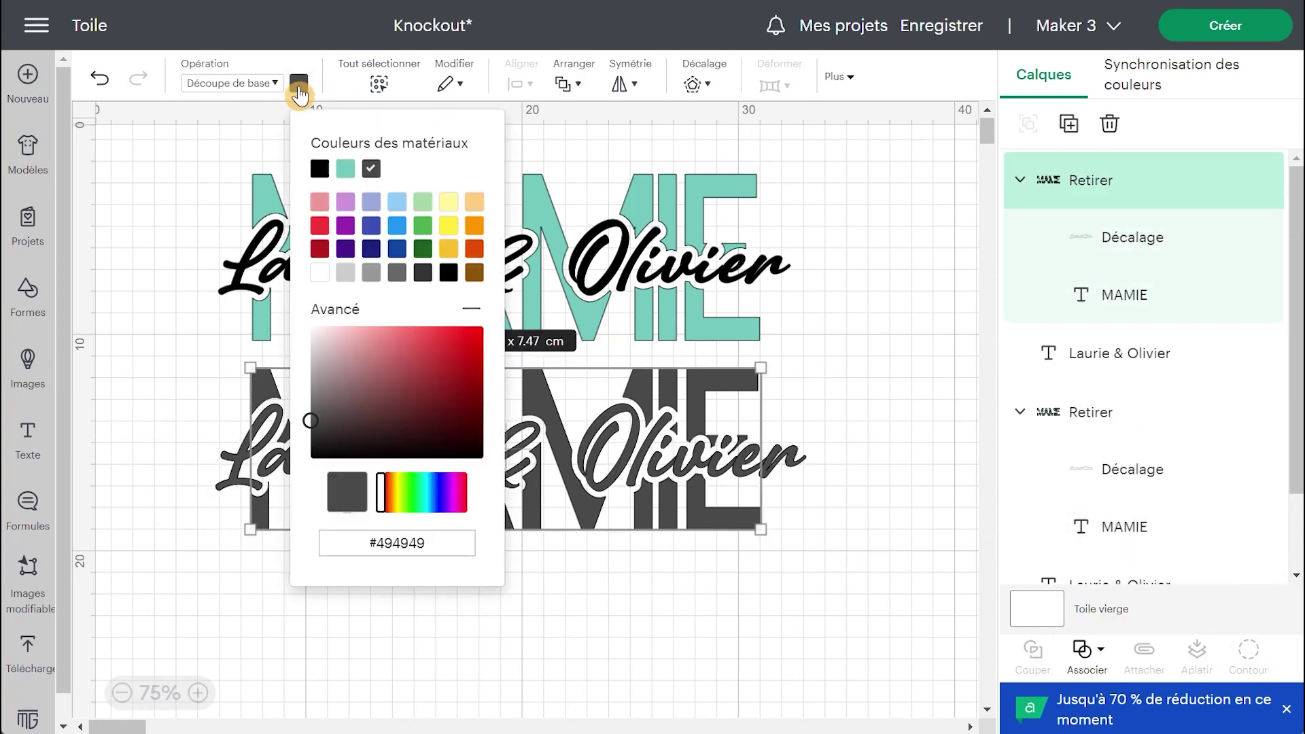
pyautogui.click(343, 170)
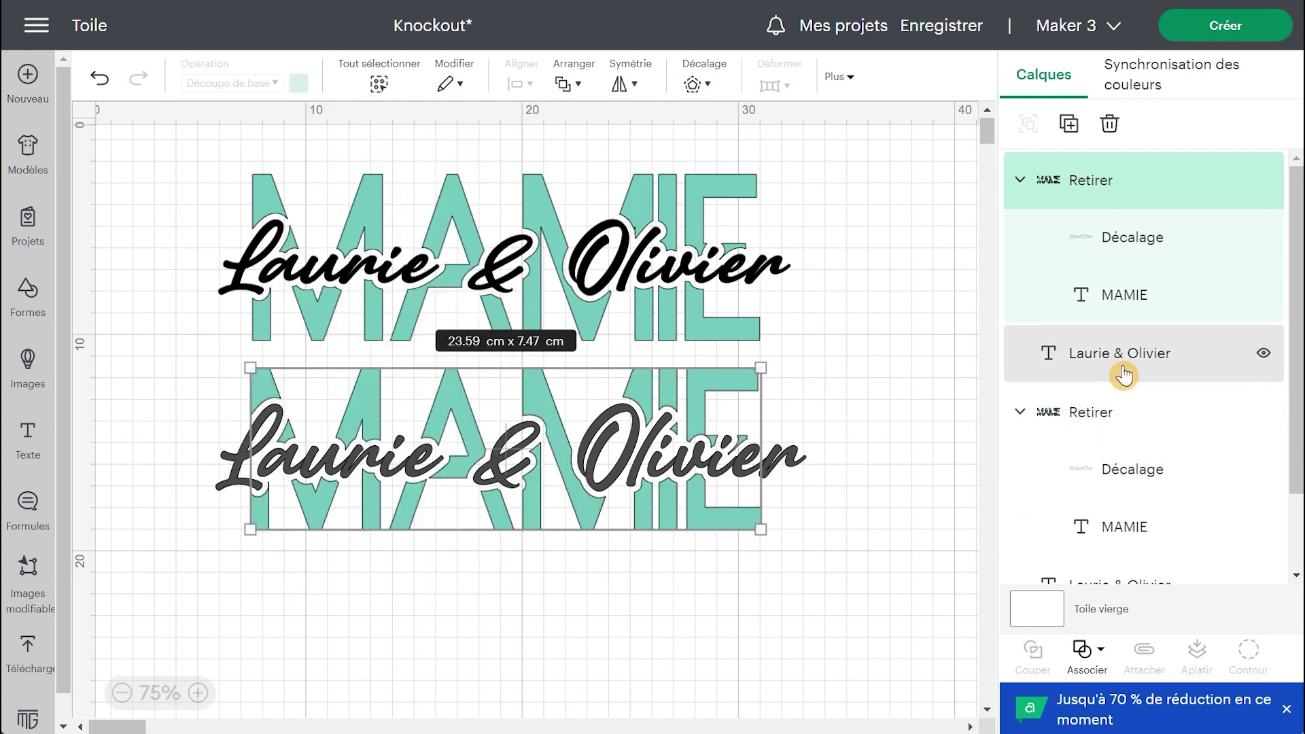
pyautogui.click(1026, 353)
pyautogui.click(920, 523)
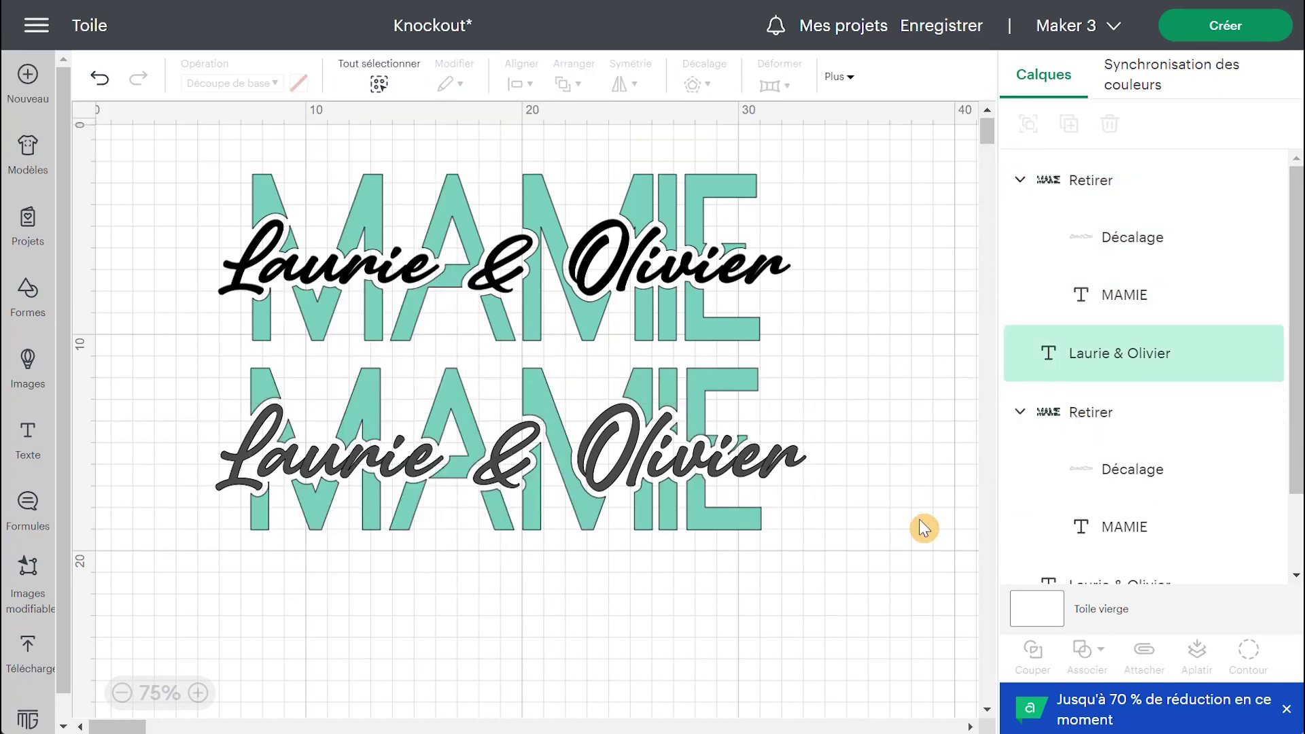
pyautogui.click(785, 452)
pyautogui.click(303, 86)
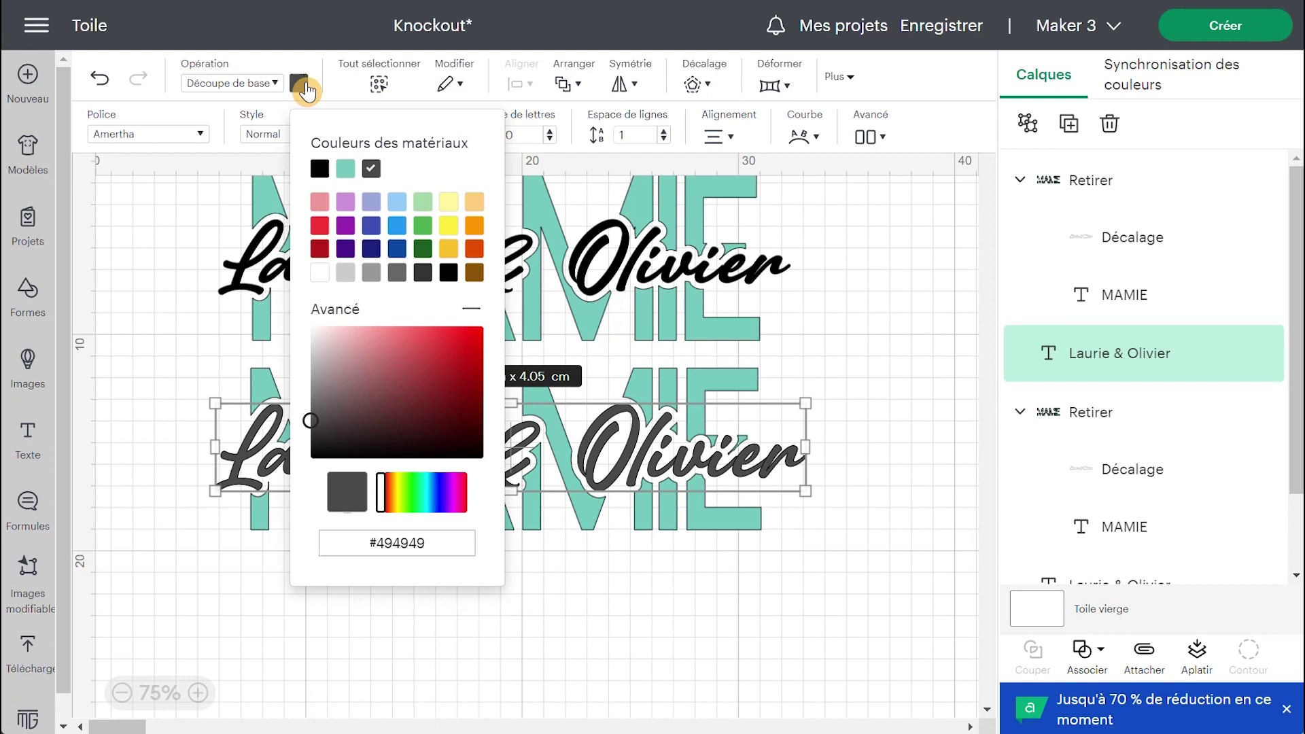
pyautogui.click(320, 168)
pyautogui.click(879, 544)
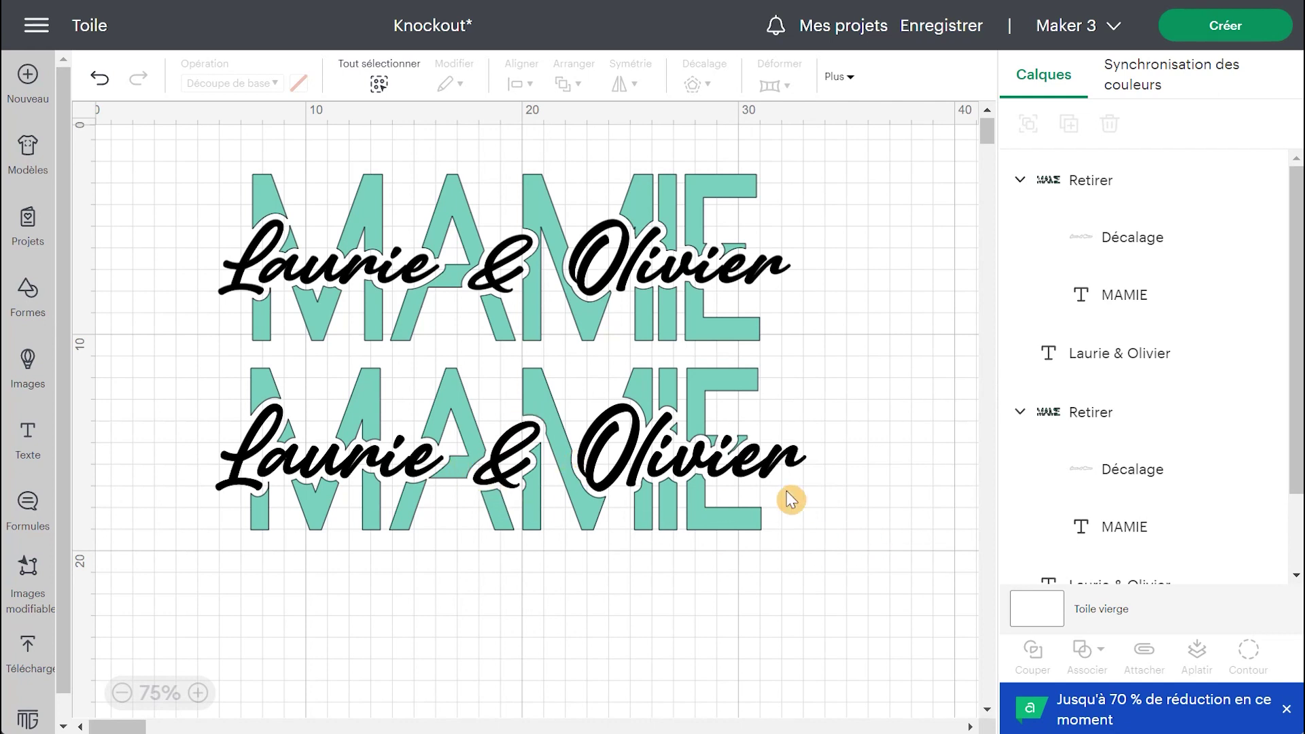
# Make the hidden group in the layer list visible below the two MAMIE designs
pyautogui.scroll(-3, 789, 511)
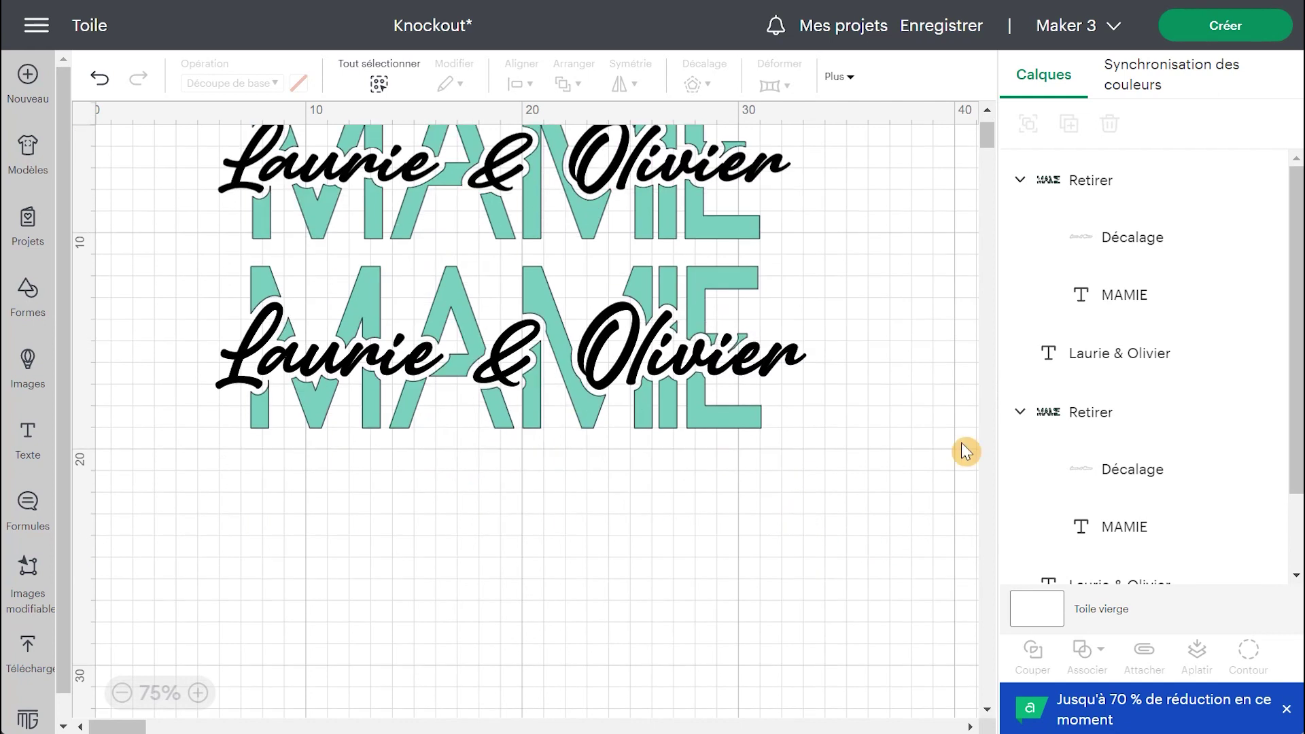
pyautogui.scroll(-2, 1193, 345)
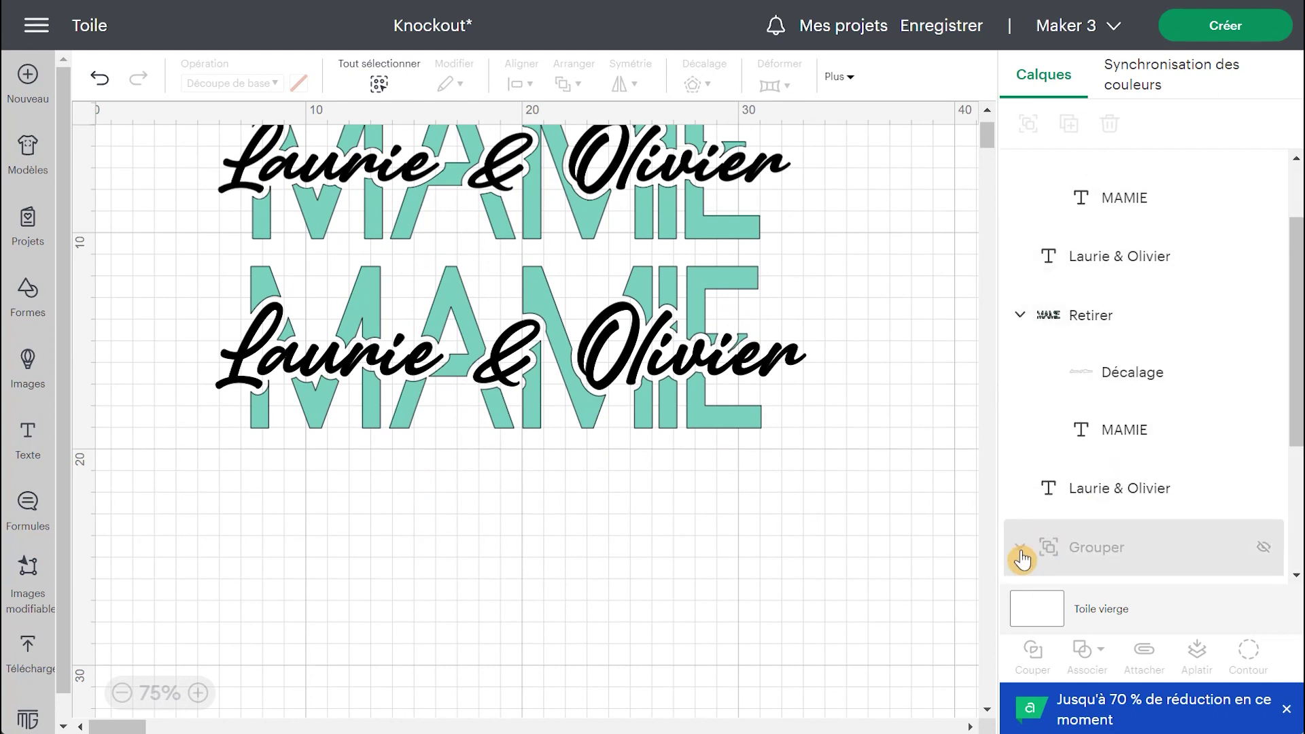
pyautogui.click(1261, 554)
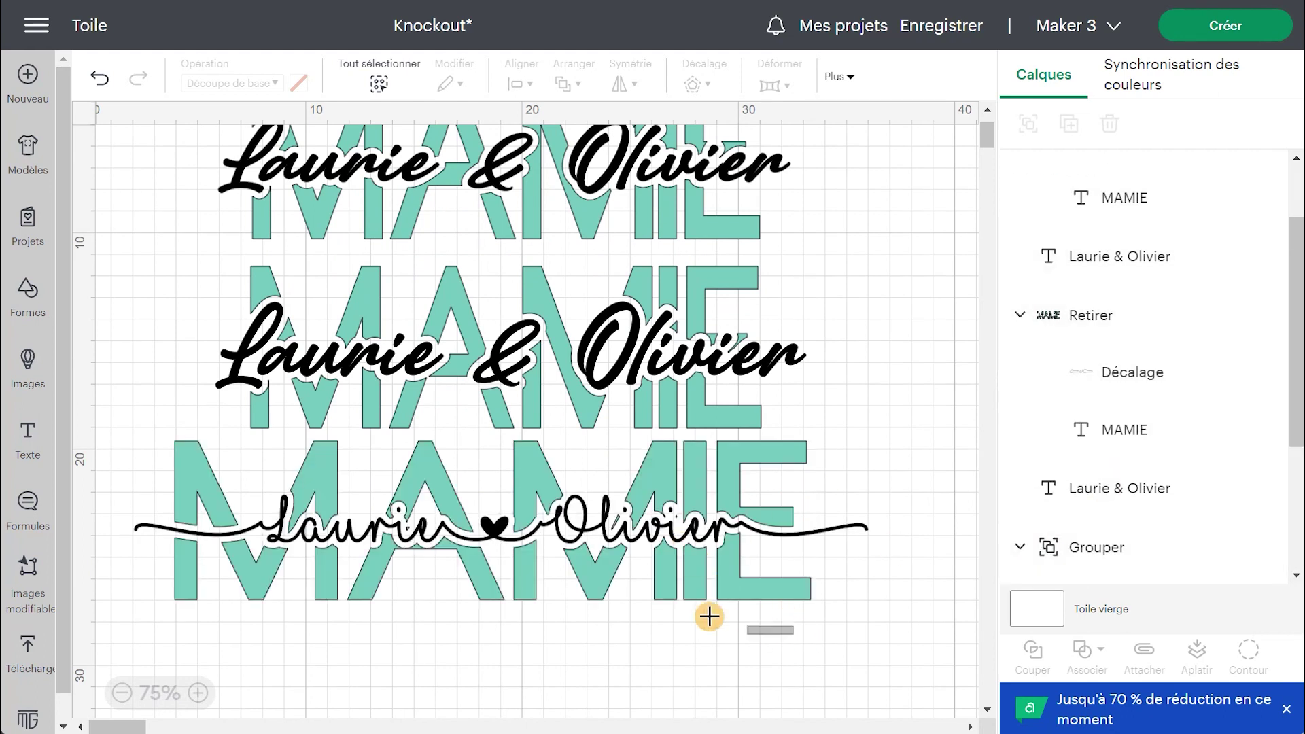